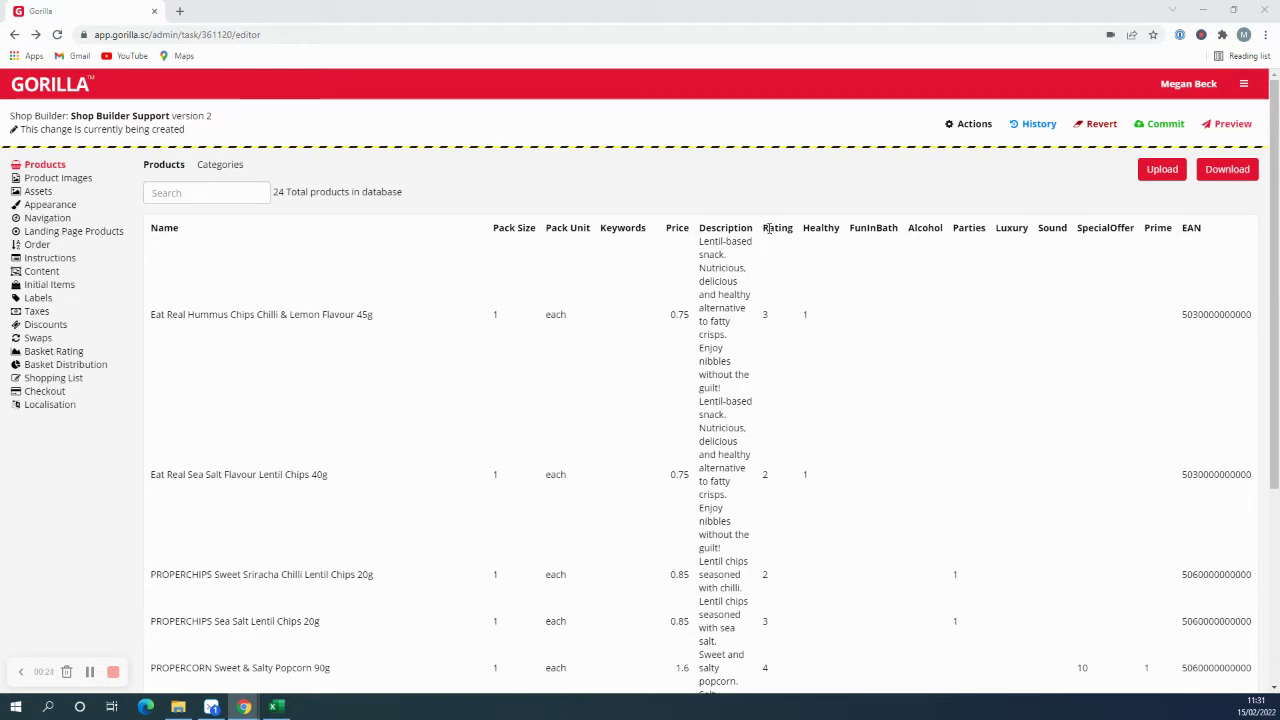
# Inspect the Rating column in the products table.
pyautogui.moveTo(764, 228); pyautogui.dragTo(793, 229)
pyautogui.click(772, 318)
pyautogui.scroll(-1, 768, 316)
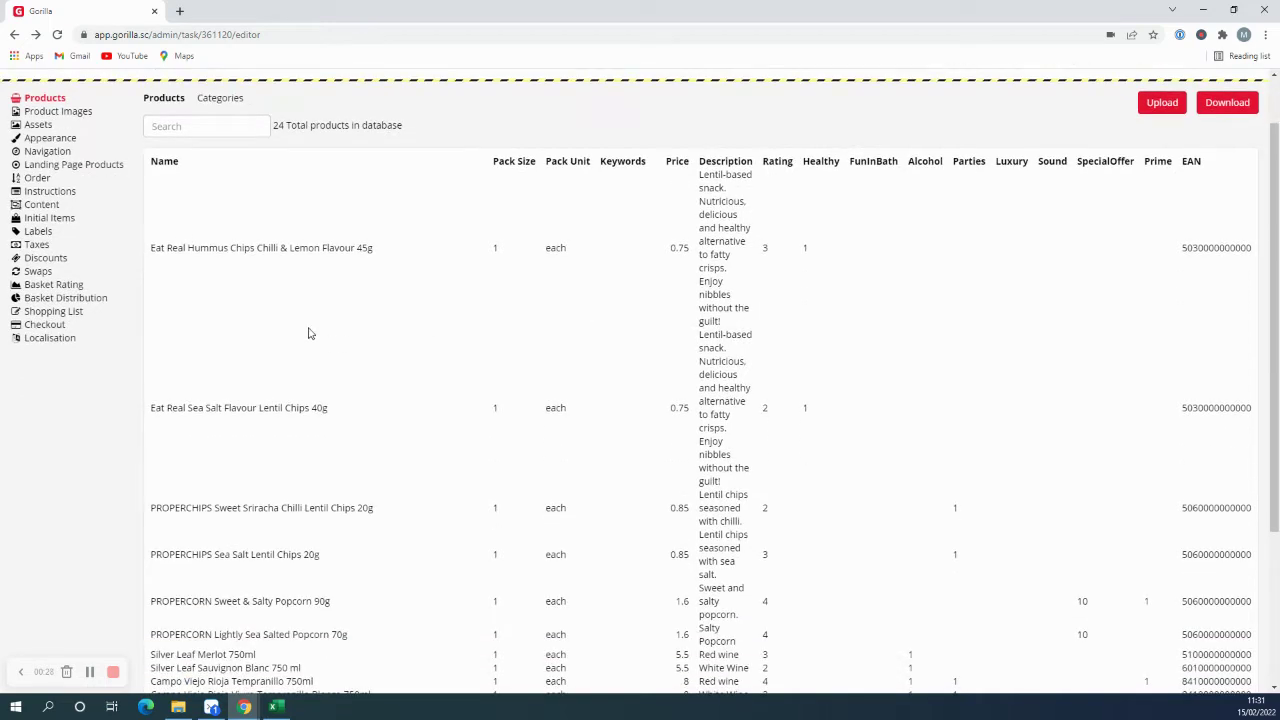
pyautogui.scroll(-3, 369, 463)
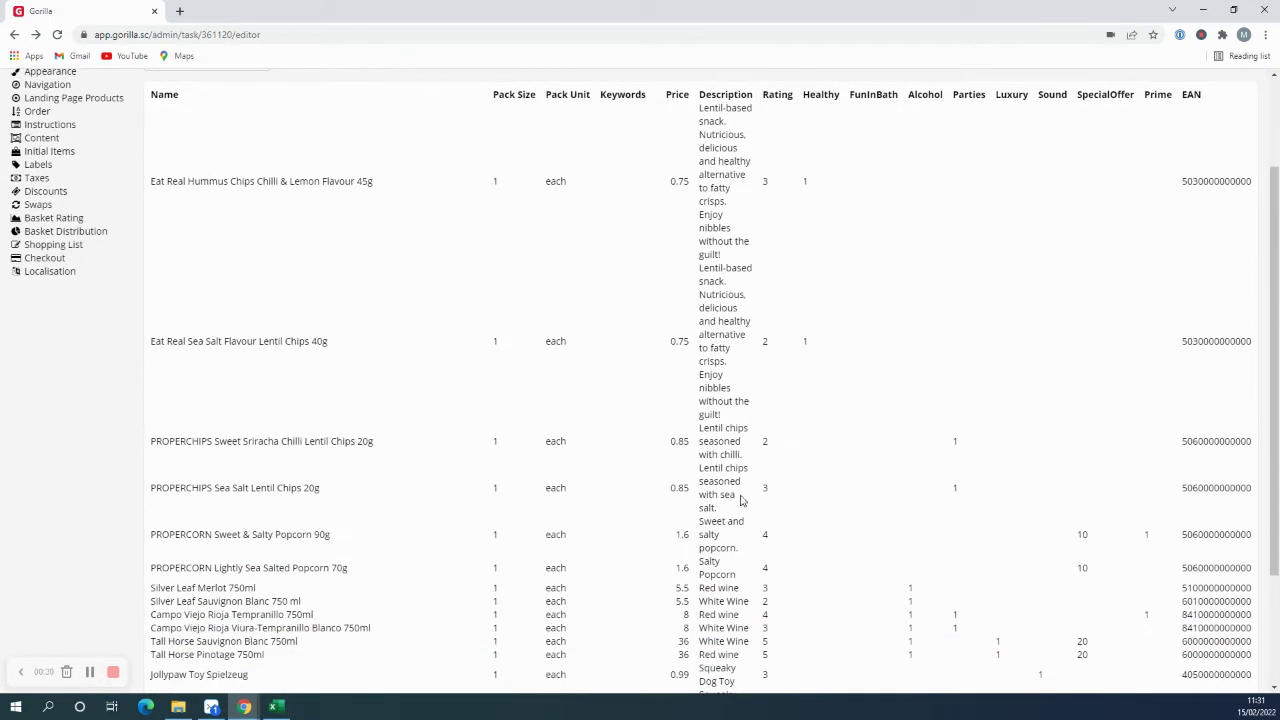
pyautogui.scroll(4, 726, 452)
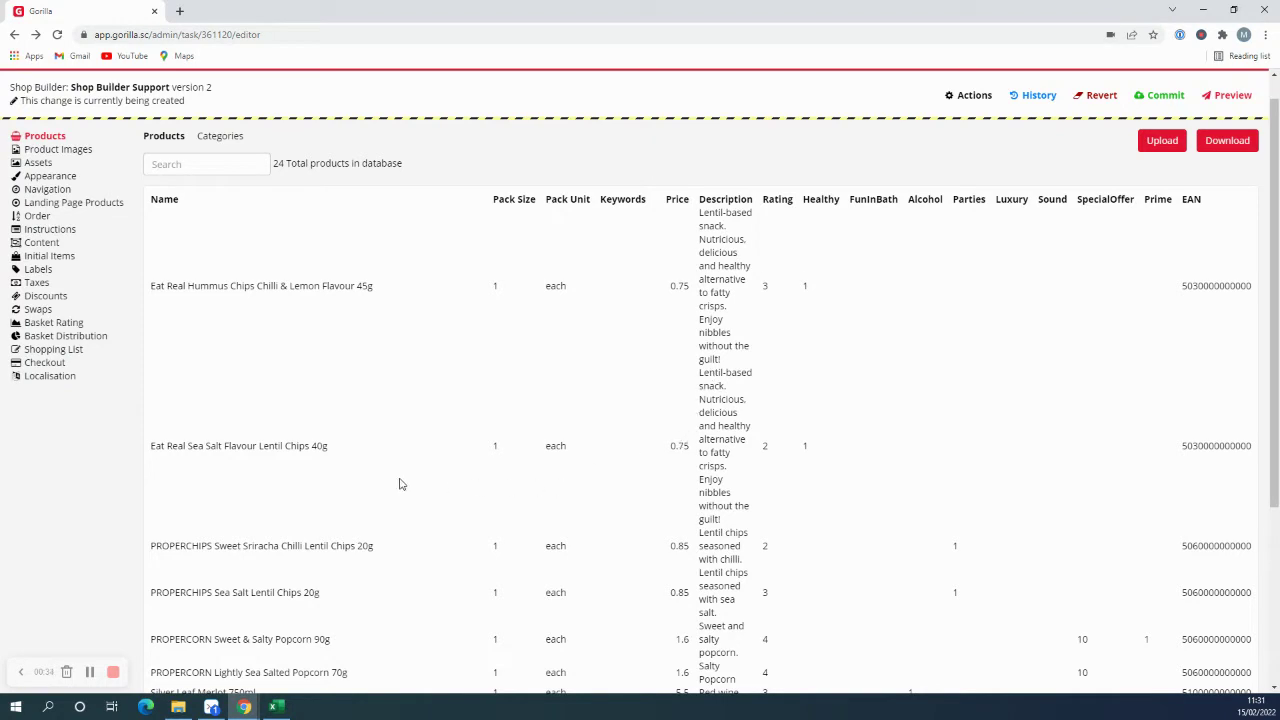
# Start a new Basket Rating condition named 'basket rating (1-5)'.
pyautogui.click(58, 323)
pyautogui.click(1208, 168)
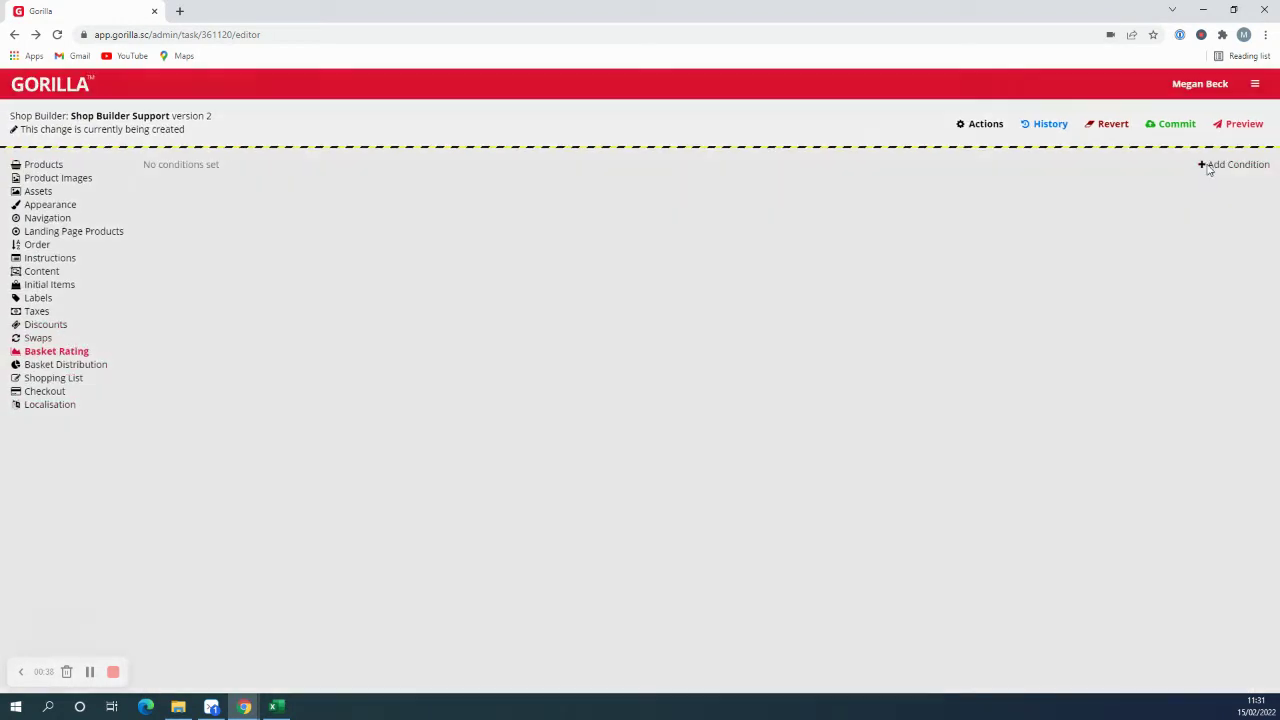
pyautogui.write('basket rating')
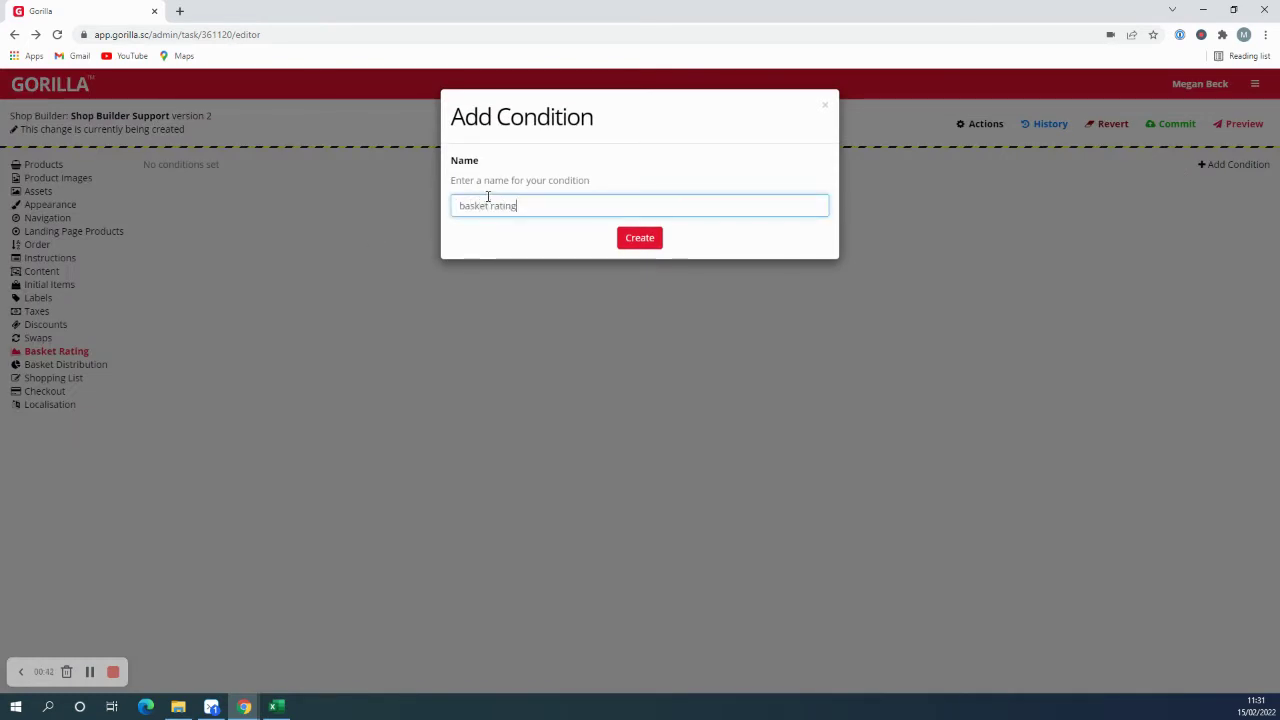
pyautogui.write(' (1-5')
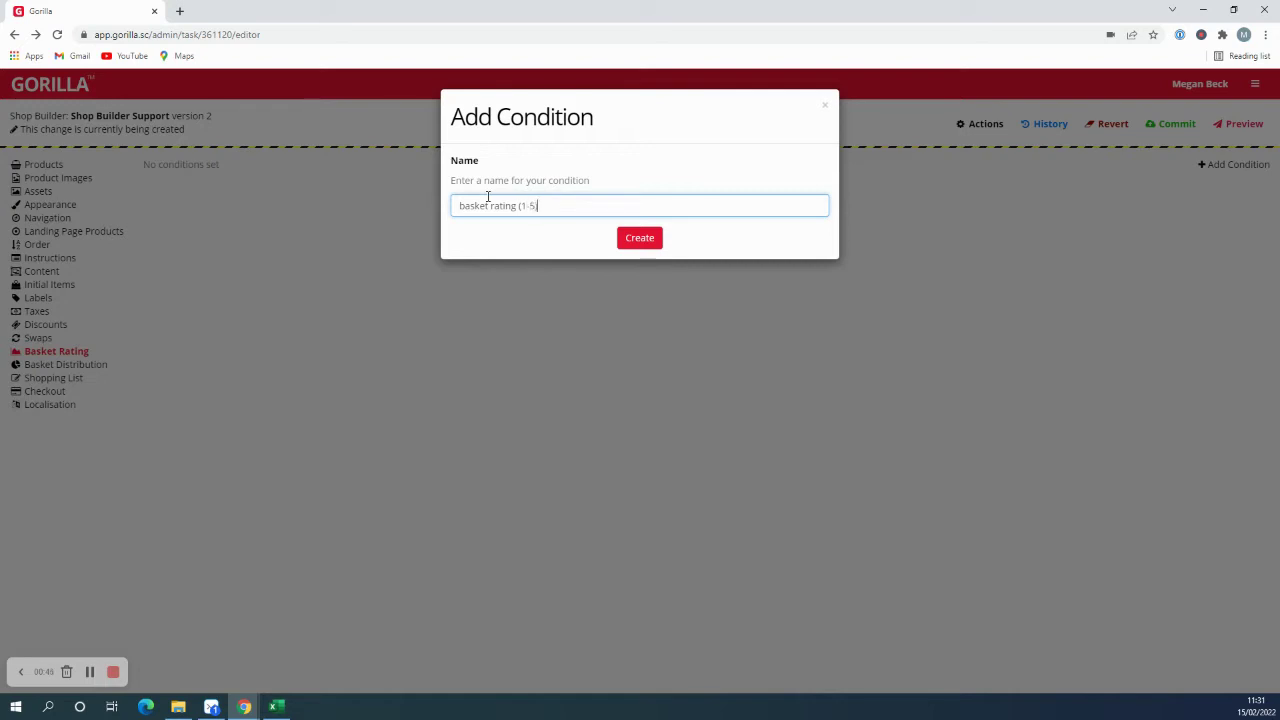
# Create the 'basket rating (1-5)' condition, scoring by Rating and dividing by Total Items.
pyautogui.click(636, 245)
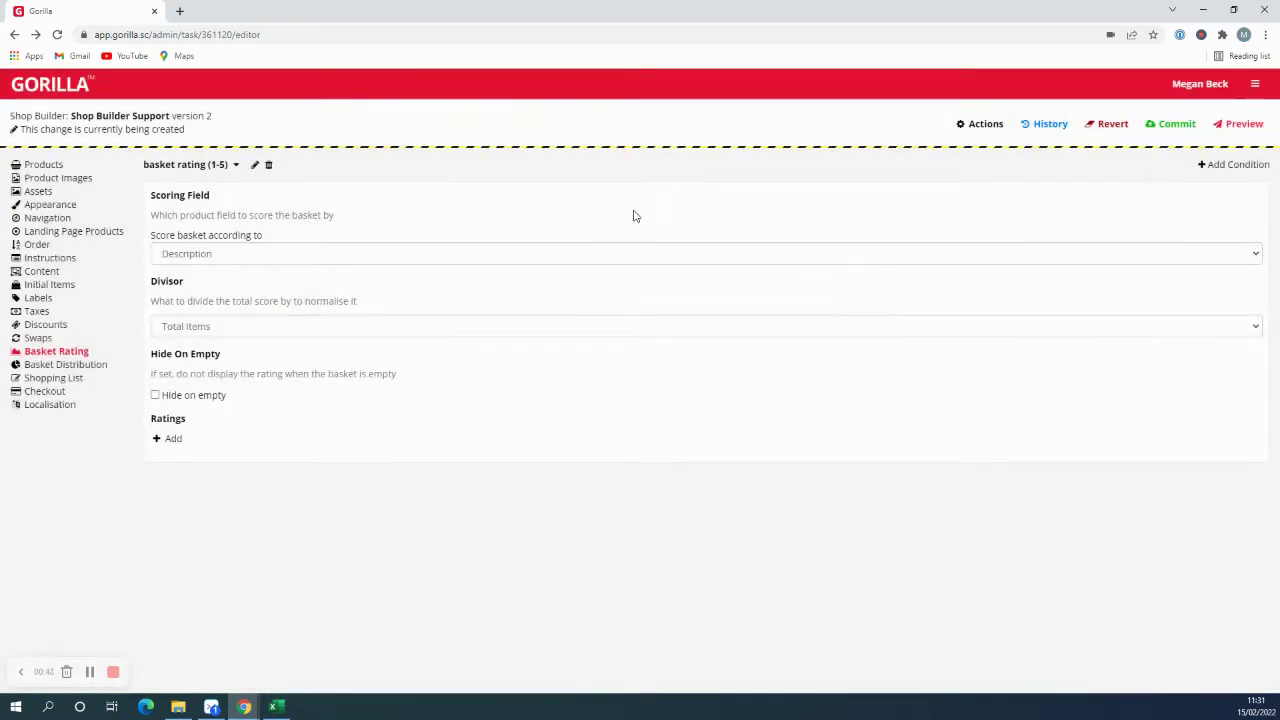
pyautogui.click(212, 256)
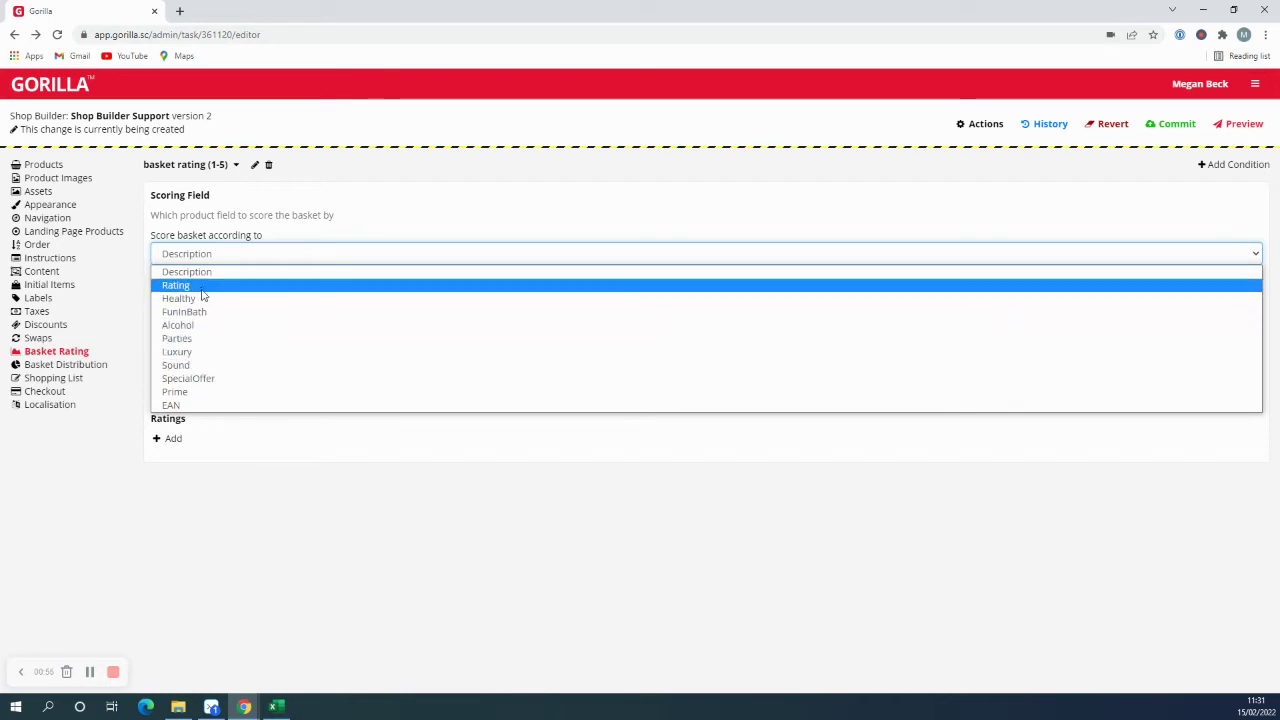
pyautogui.click(201, 286)
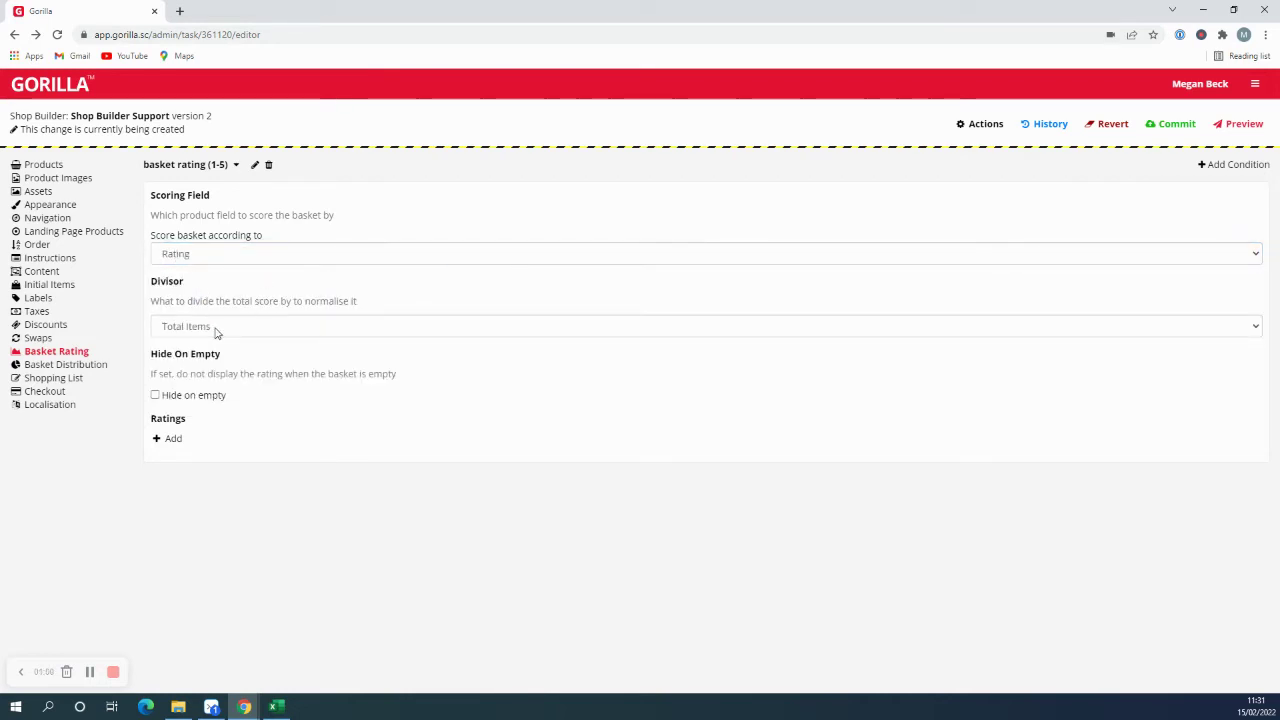
pyautogui.click(215, 330)
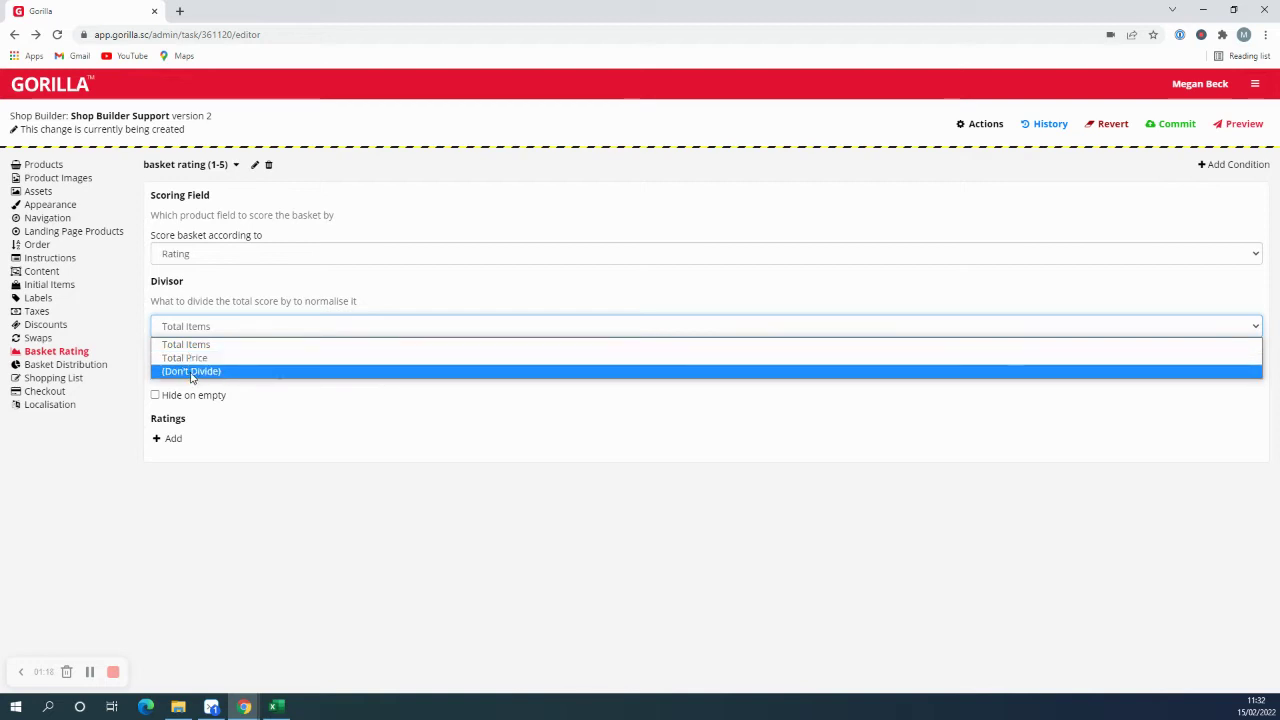
pyautogui.click(213, 344)
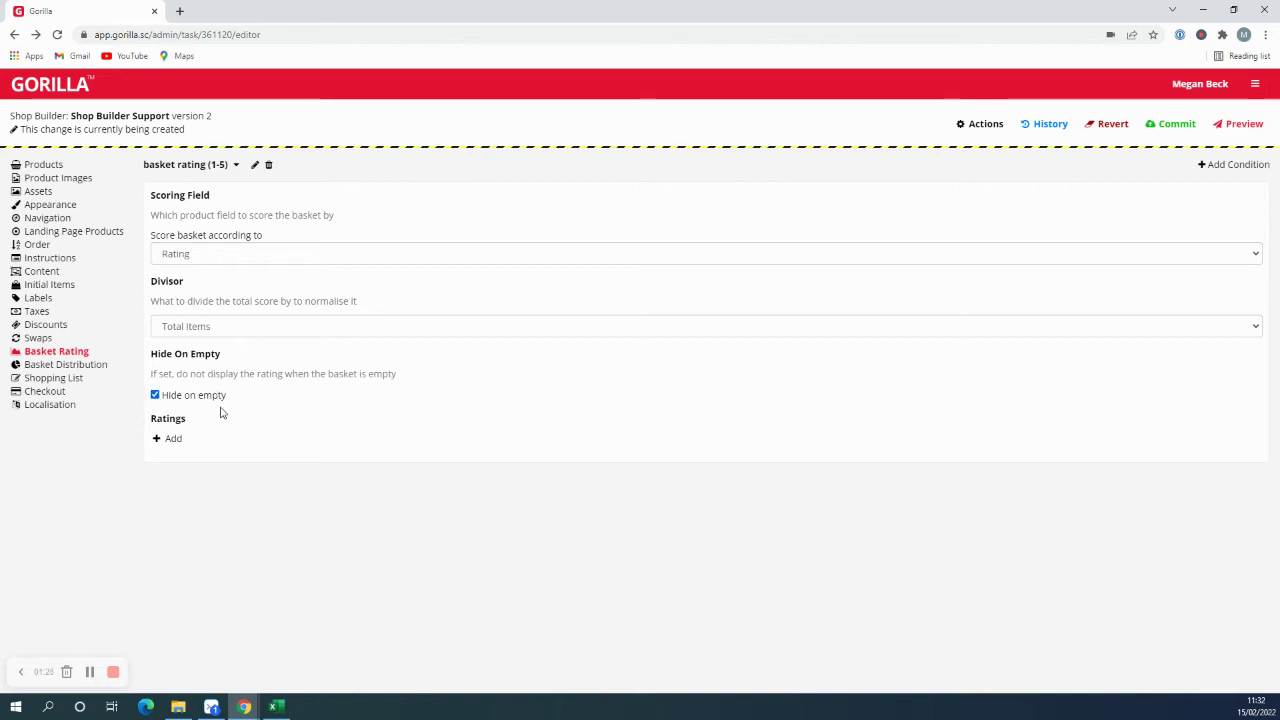
# Add a new rating tier named '5 star rating!'.
pyautogui.click(170, 442)
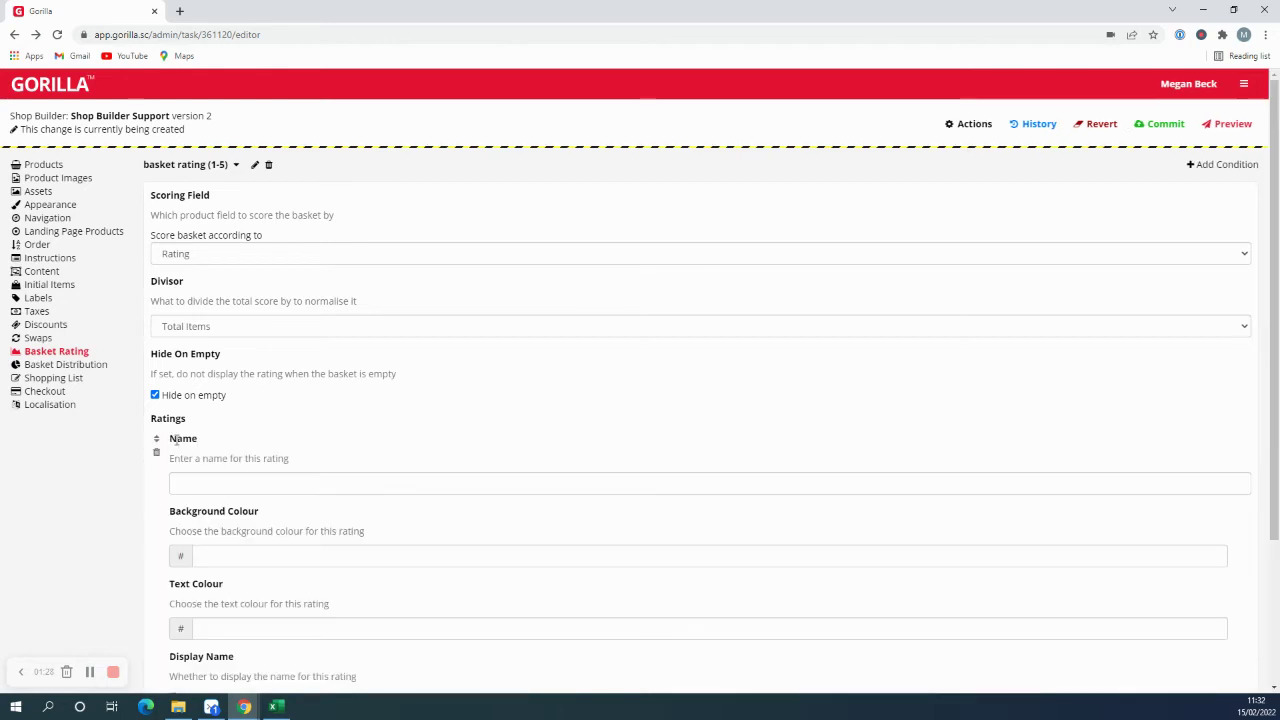
pyautogui.scroll(-2, 349, 434)
pyautogui.click(271, 351)
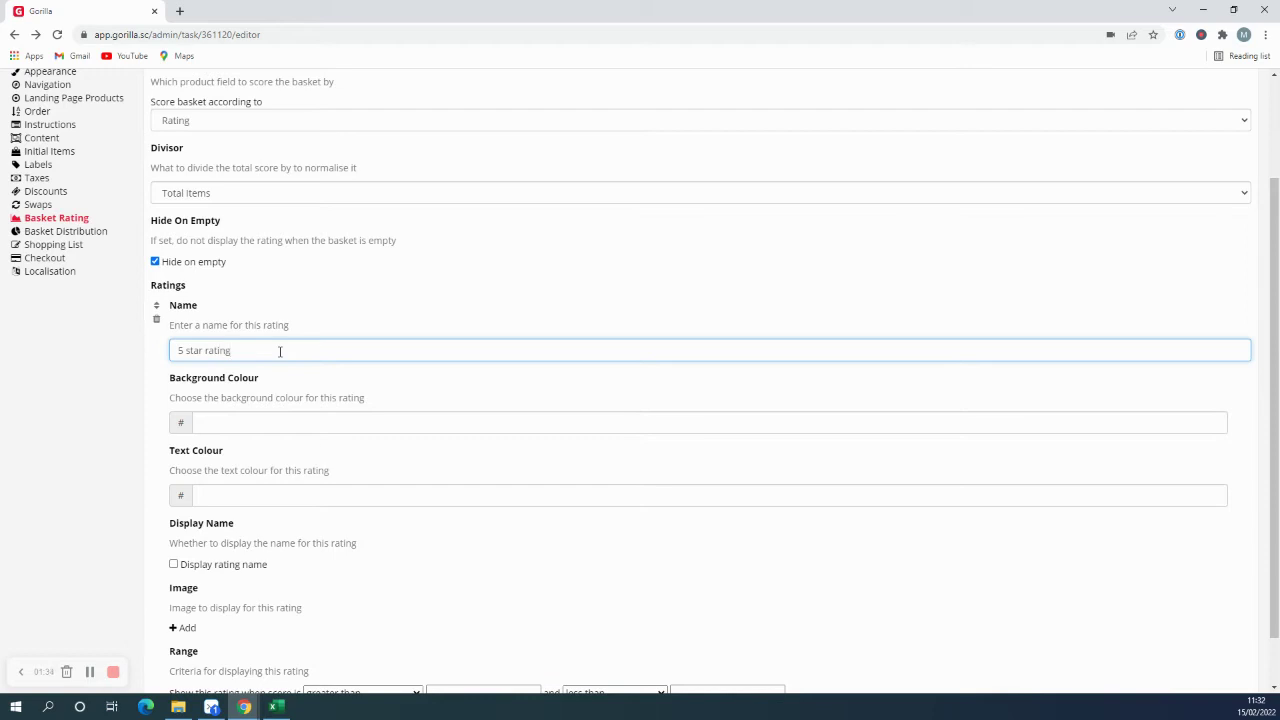
pyautogui.scroll(-1, 290, 372)
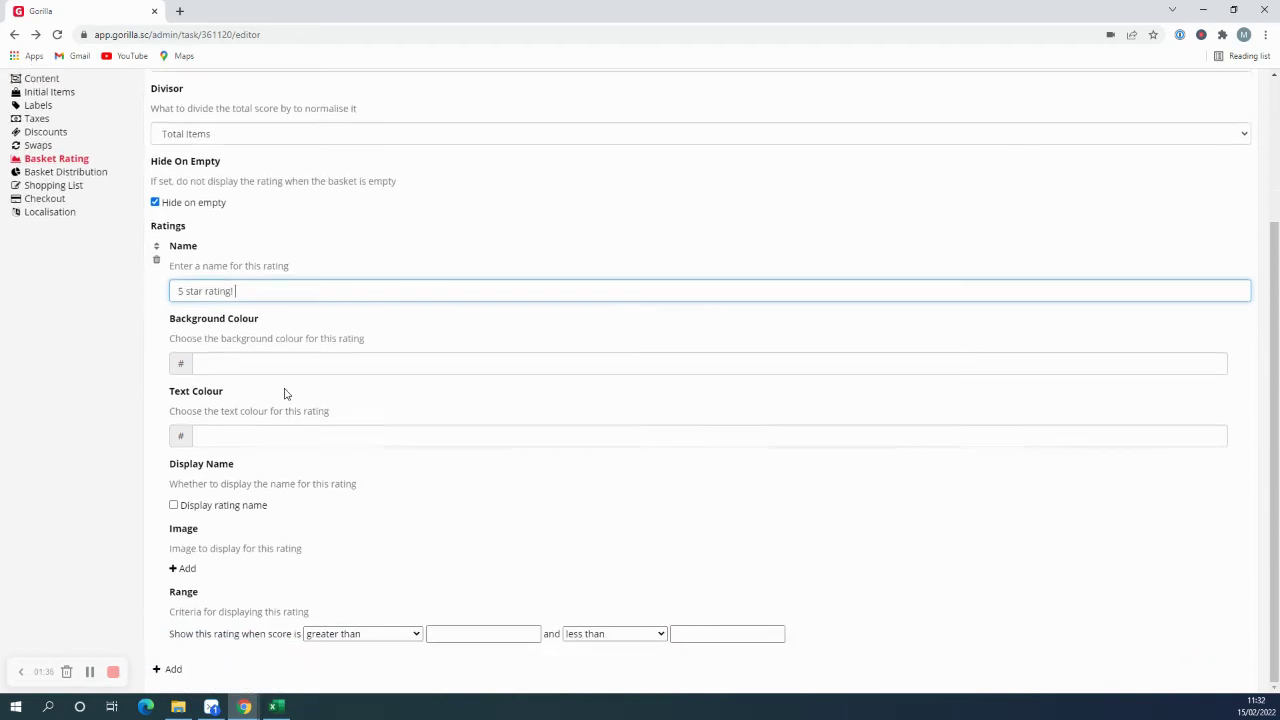
pyautogui.click(257, 360)
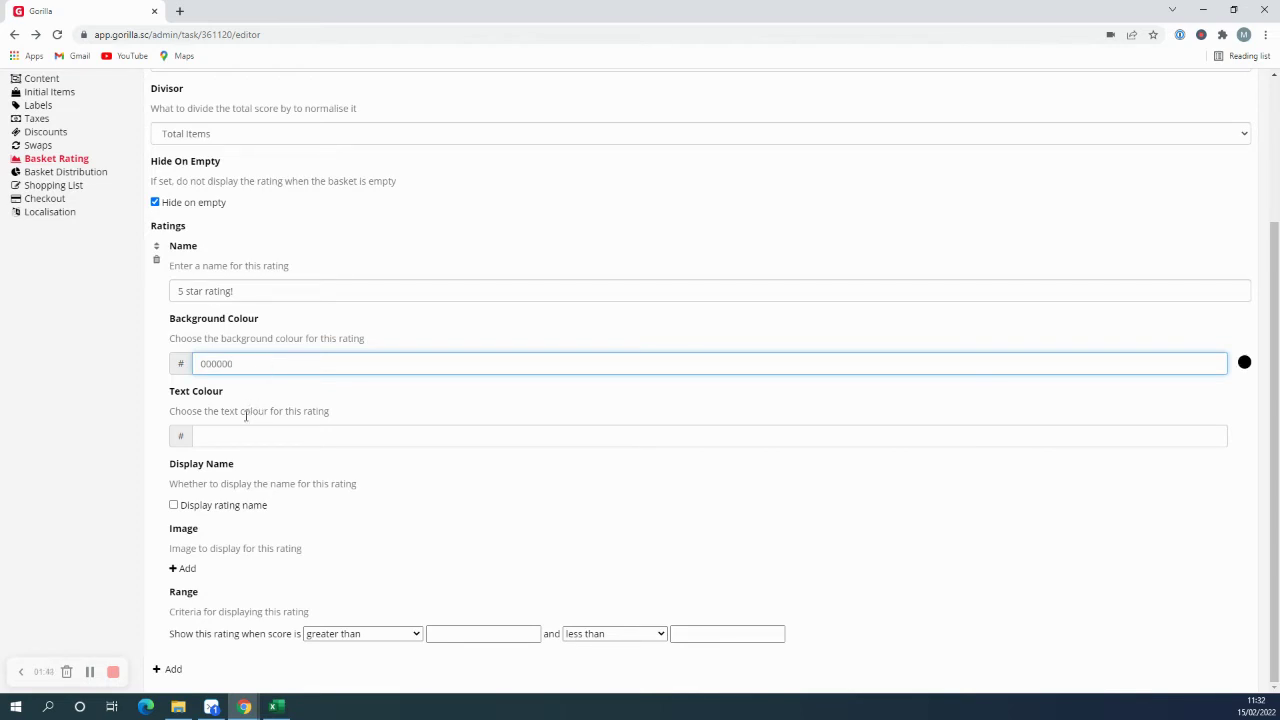
# Set the tier's background colour to 000000 and text colour to ffffff.
pyautogui.moveTo(231, 363); pyautogui.dragTo(184, 363)
pyautogui.click(281, 370)
pyautogui.click(228, 437)
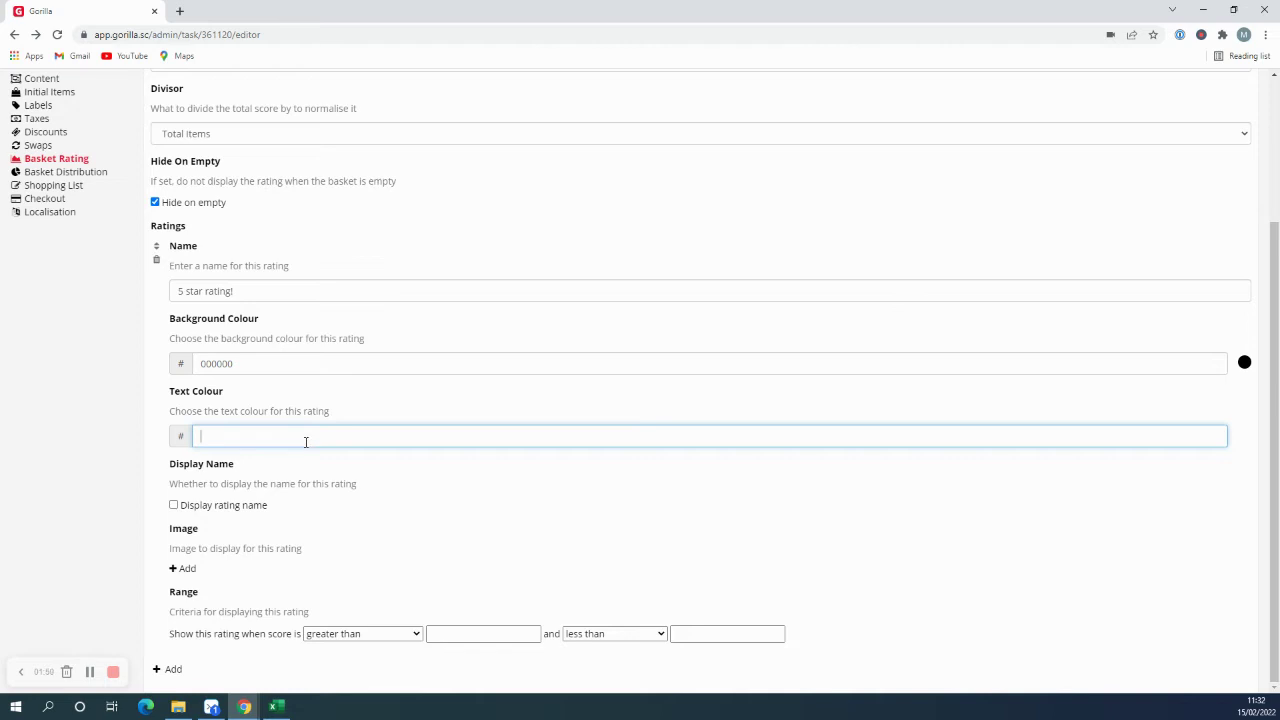
pyautogui.write('ffffff')
pyautogui.click(314, 411)
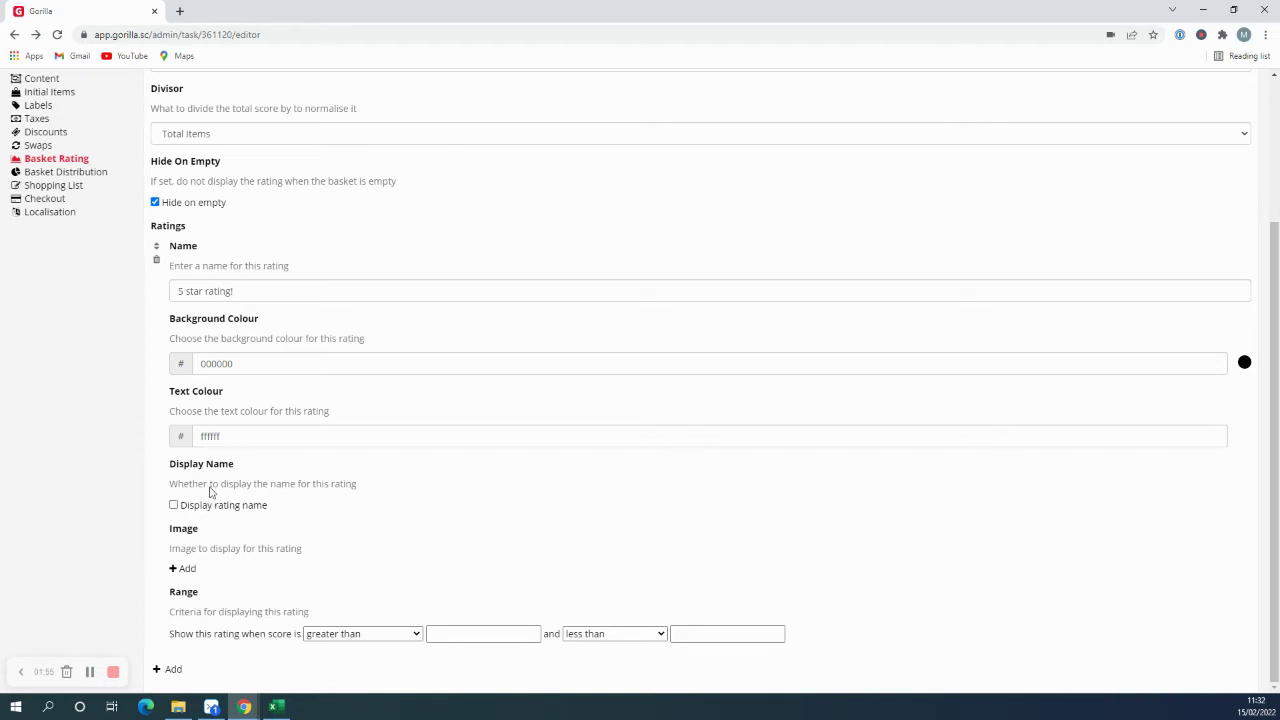
# Turn on Display rating name for the 5 star rating! tier.
pyautogui.moveTo(240, 290); pyautogui.dragTo(140, 303)
pyautogui.click(175, 505)
pyautogui.click(187, 568)
# Attach the five-star rating_5.png image from page 2 of the asset picker.
pyautogui.click(637, 166)
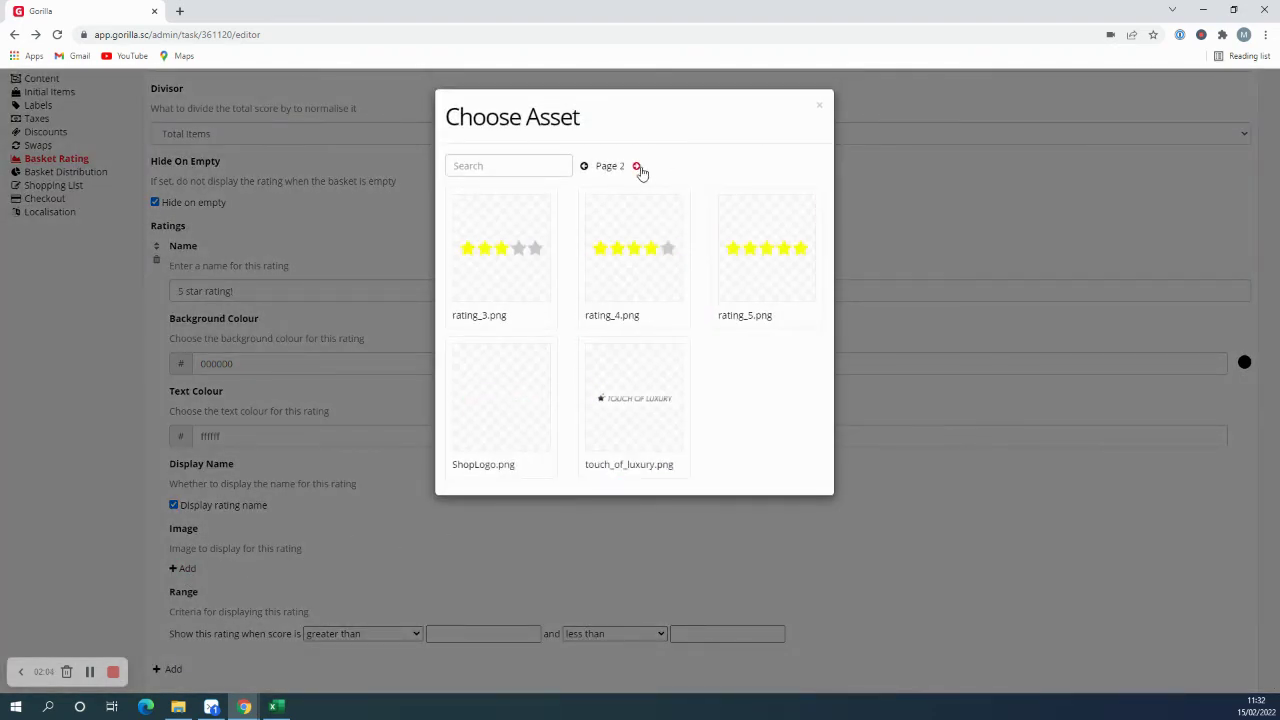
pyautogui.click(755, 257)
pyautogui.scroll(-2, 440, 672)
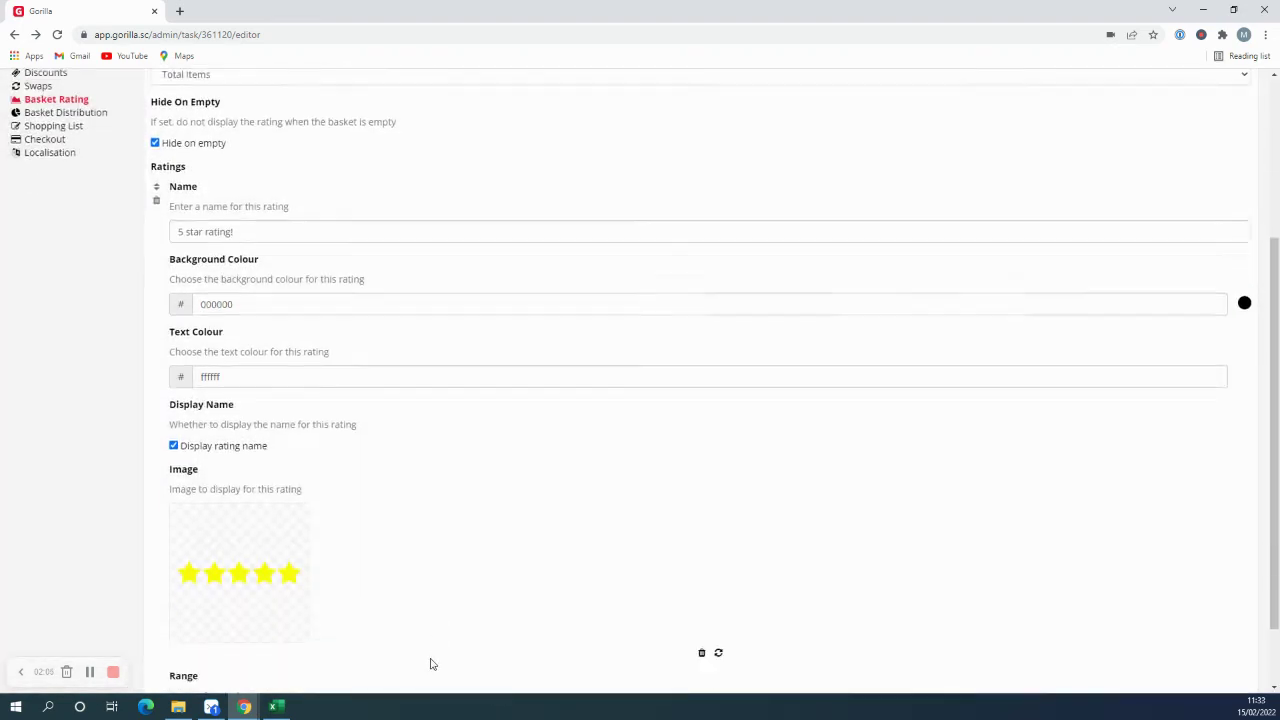
pyautogui.scroll(5, 168, 563)
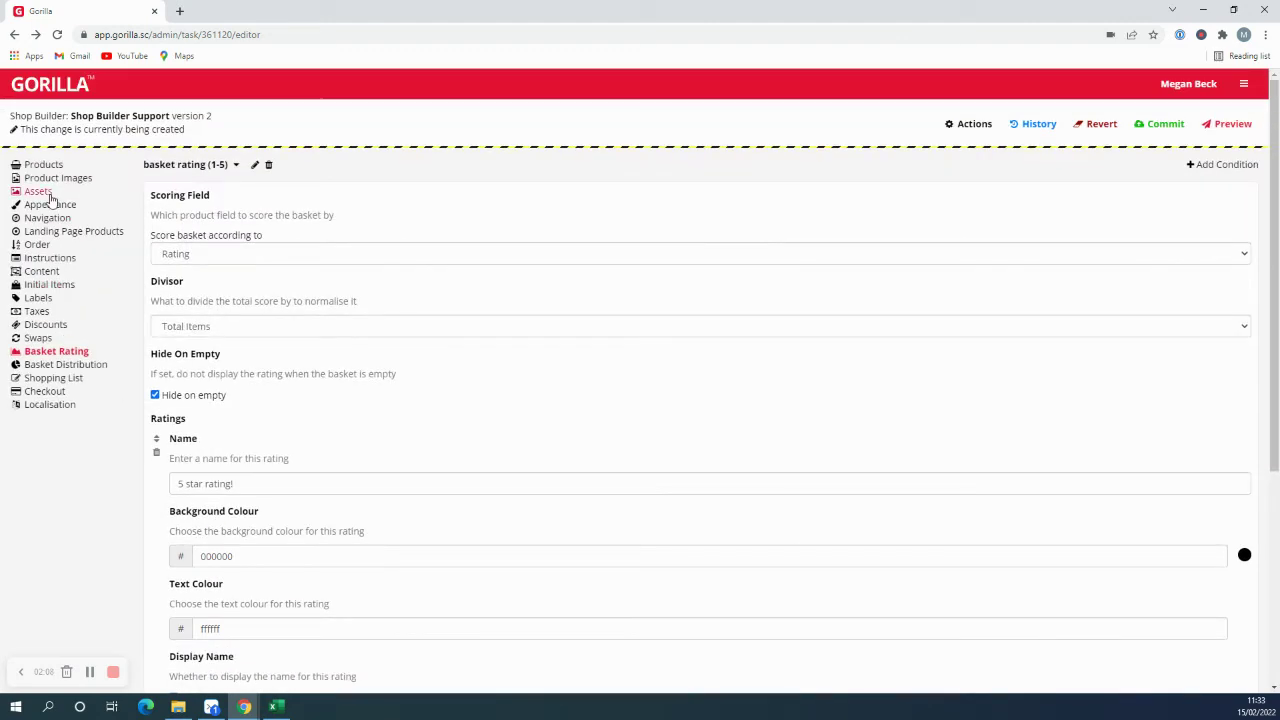
# Review the uploaded shop images in Assets, then return to Basket Rating.
pyautogui.click(49, 193)
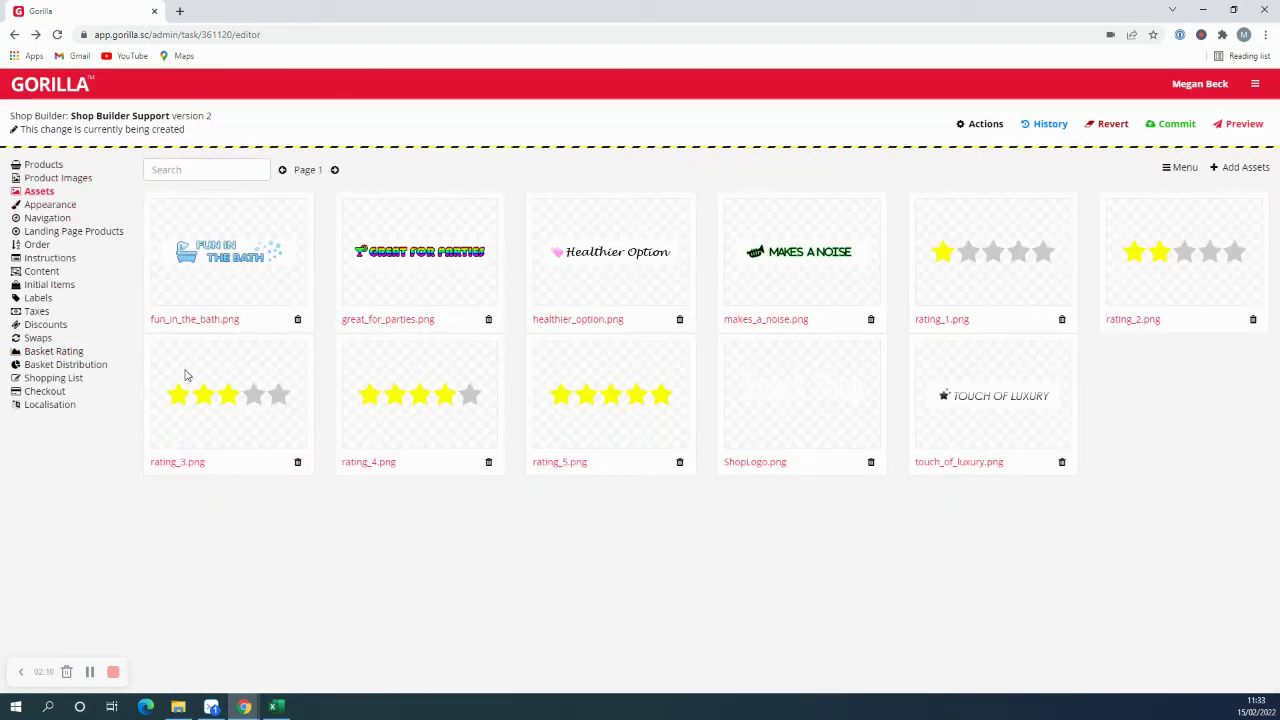
pyautogui.click(50, 353)
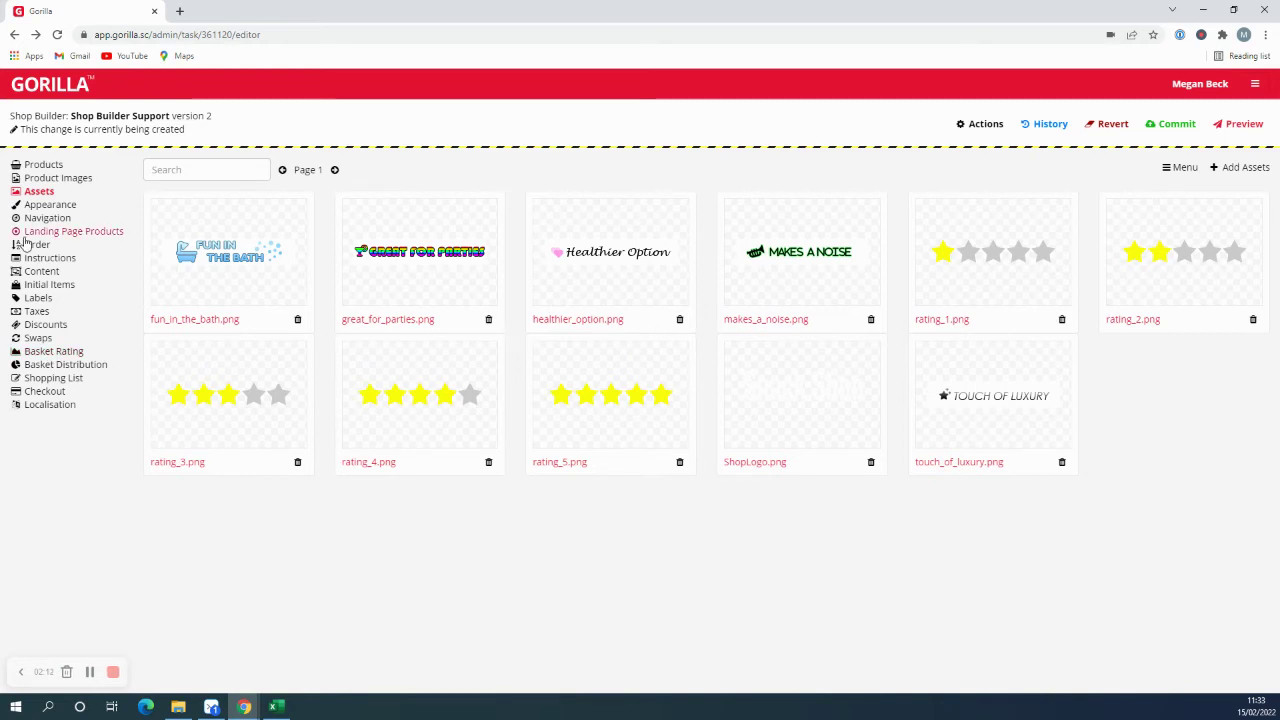
pyautogui.scroll(-5, 543, 514)
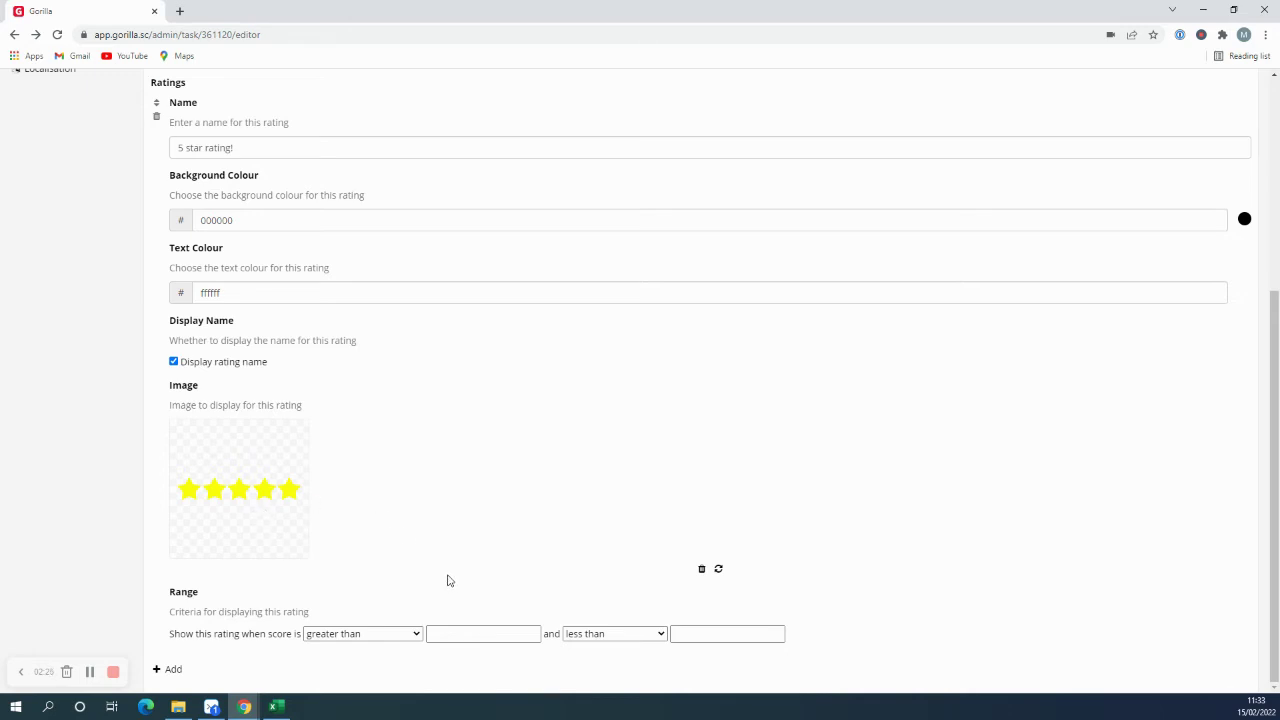
# Set the 5 star tier's minimum to greater than or equal to 5.
pyautogui.click(356, 638)
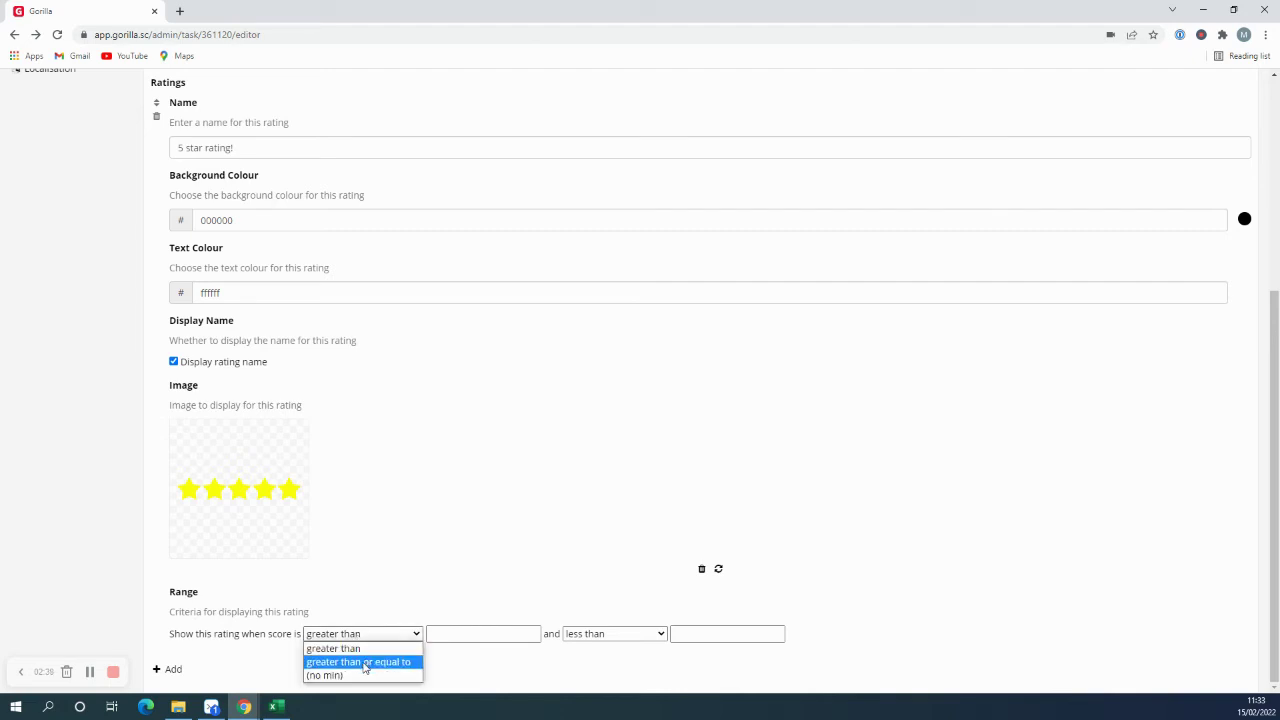
pyautogui.click(364, 662)
pyautogui.click(471, 636)
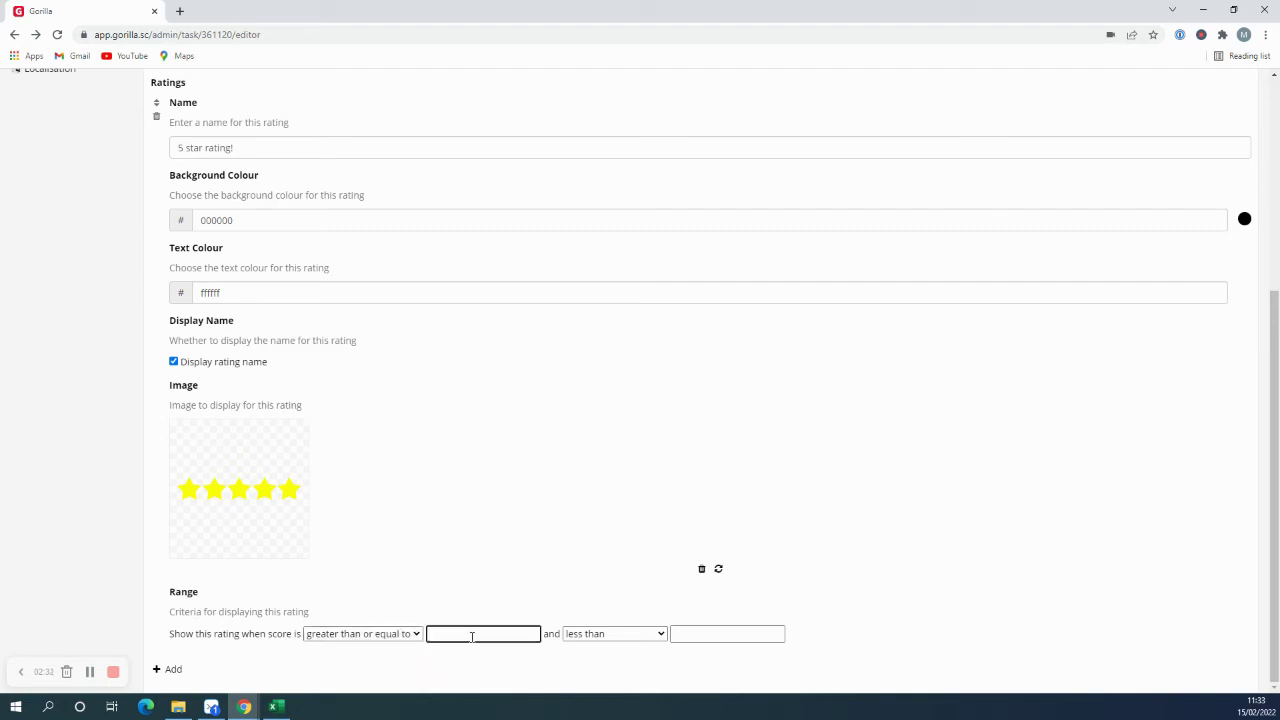
pyautogui.write('5')
pyautogui.click(481, 670)
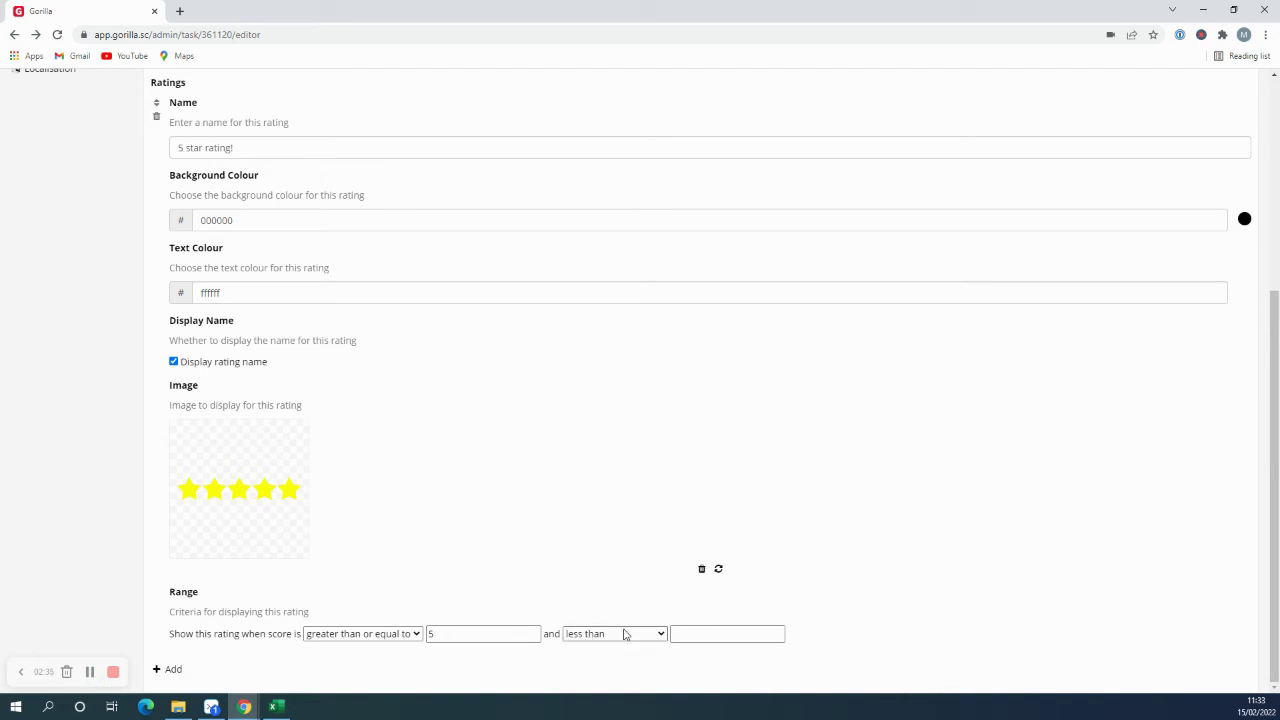
# Check the product ratings in the Products table, then return to Basket Rating.
pyautogui.scroll(5, 168, 405)
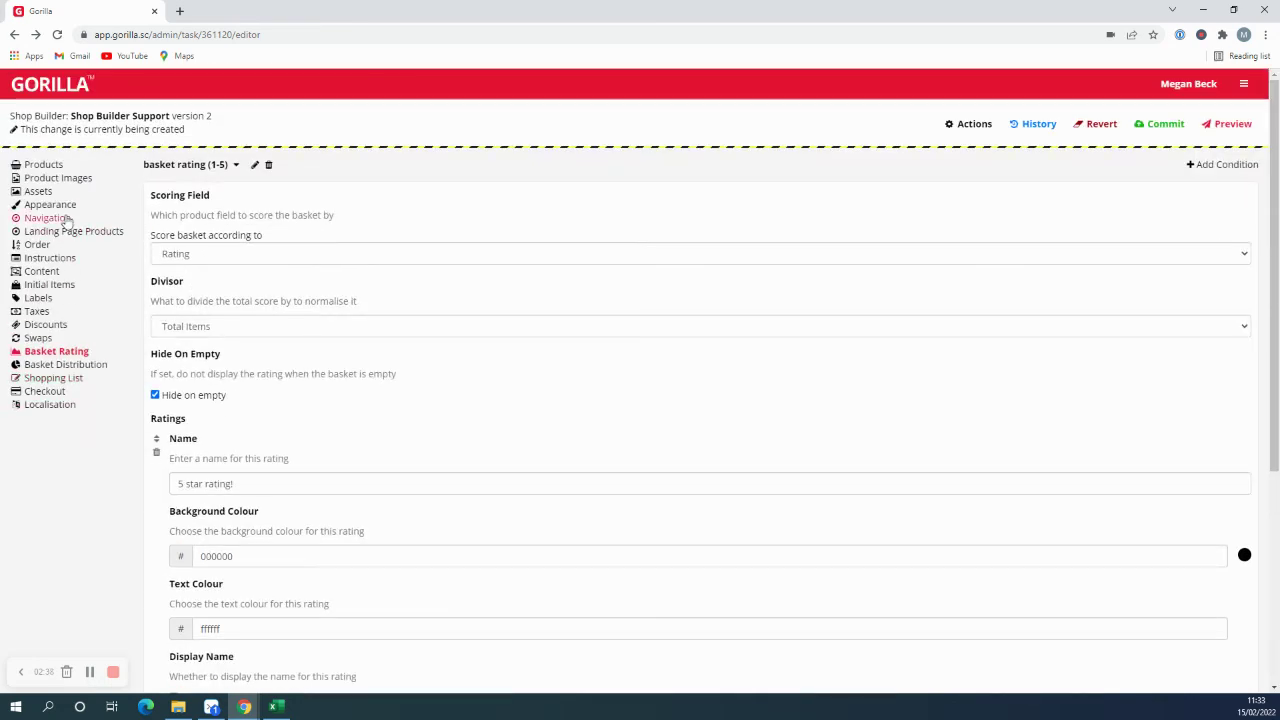
pyautogui.click(46, 166)
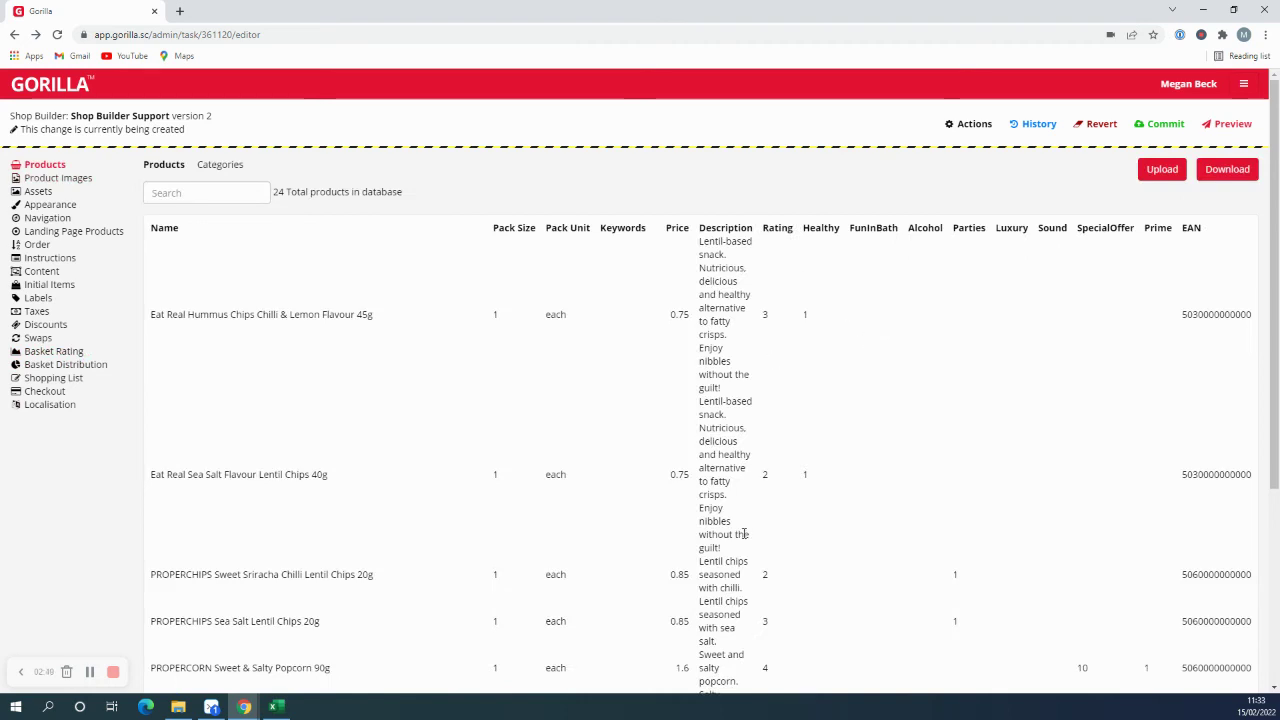
pyautogui.scroll(-3, 661, 512)
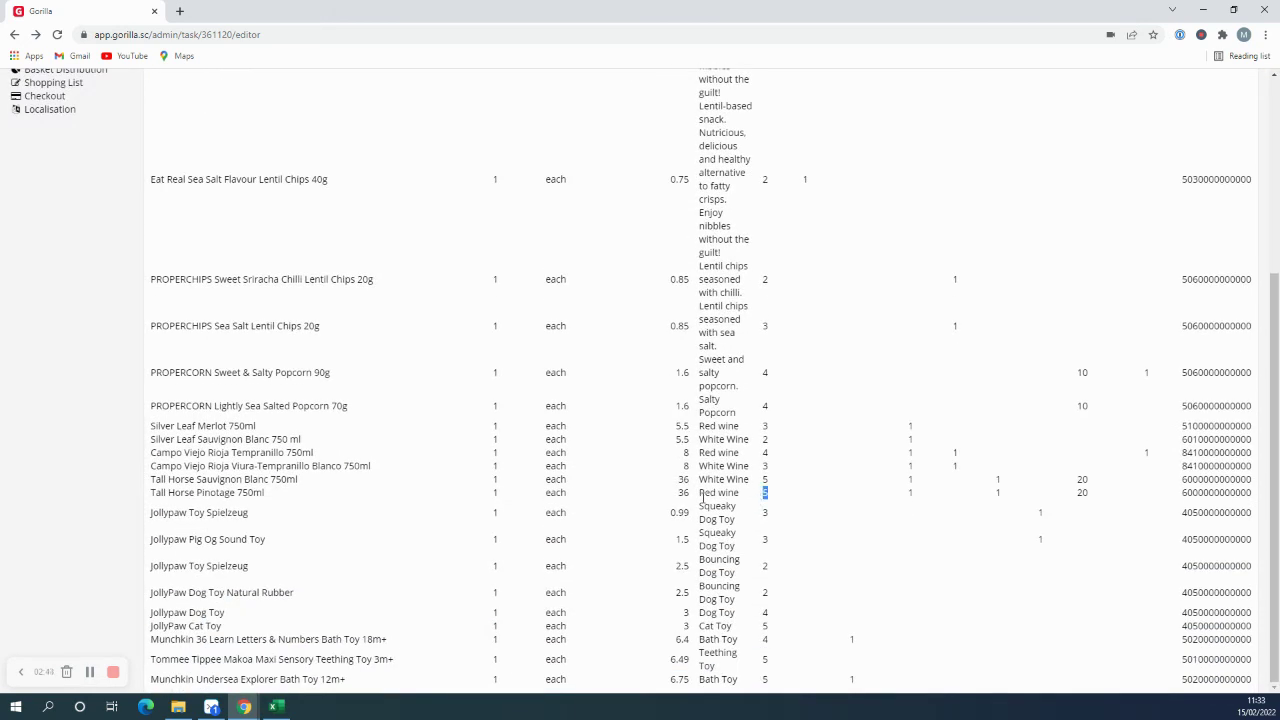
pyautogui.scroll(3, 90, 354)
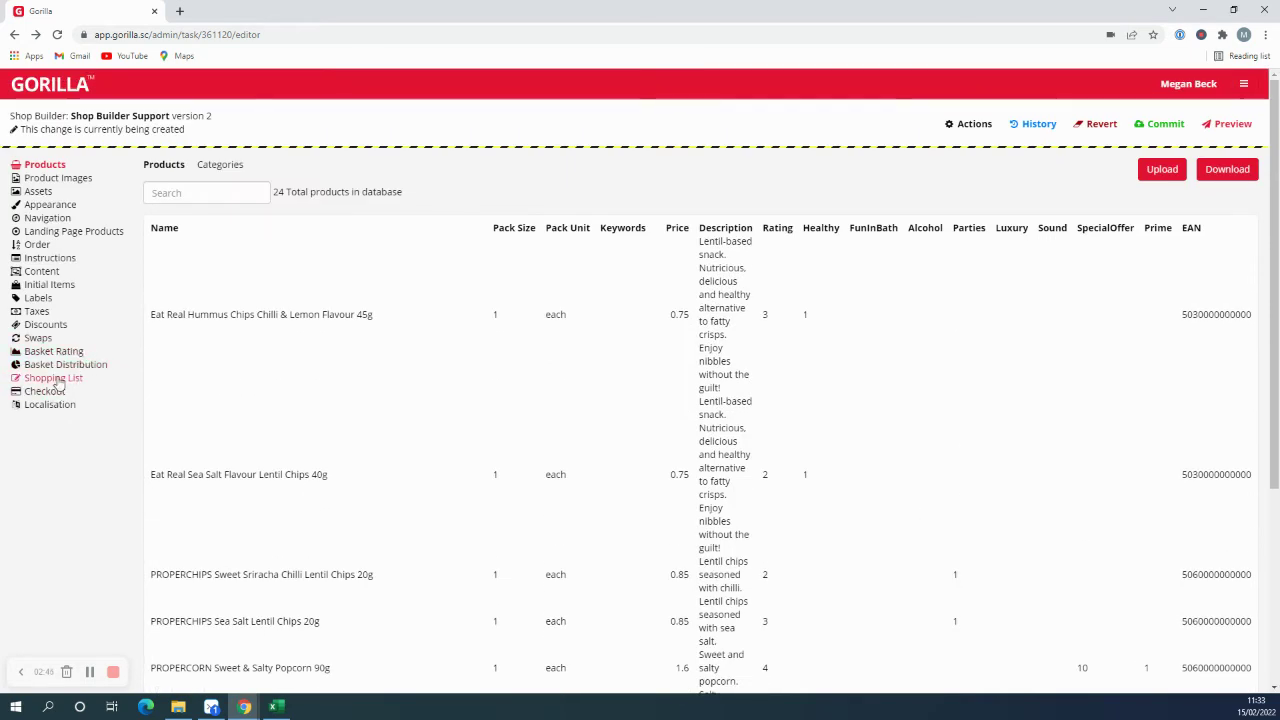
pyautogui.click(57, 353)
# Set the 5 star tier's upper bound to '(no max)'.
pyautogui.scroll(-3, 505, 550)
pyautogui.scroll(-1, 505, 550)
pyautogui.click(640, 633)
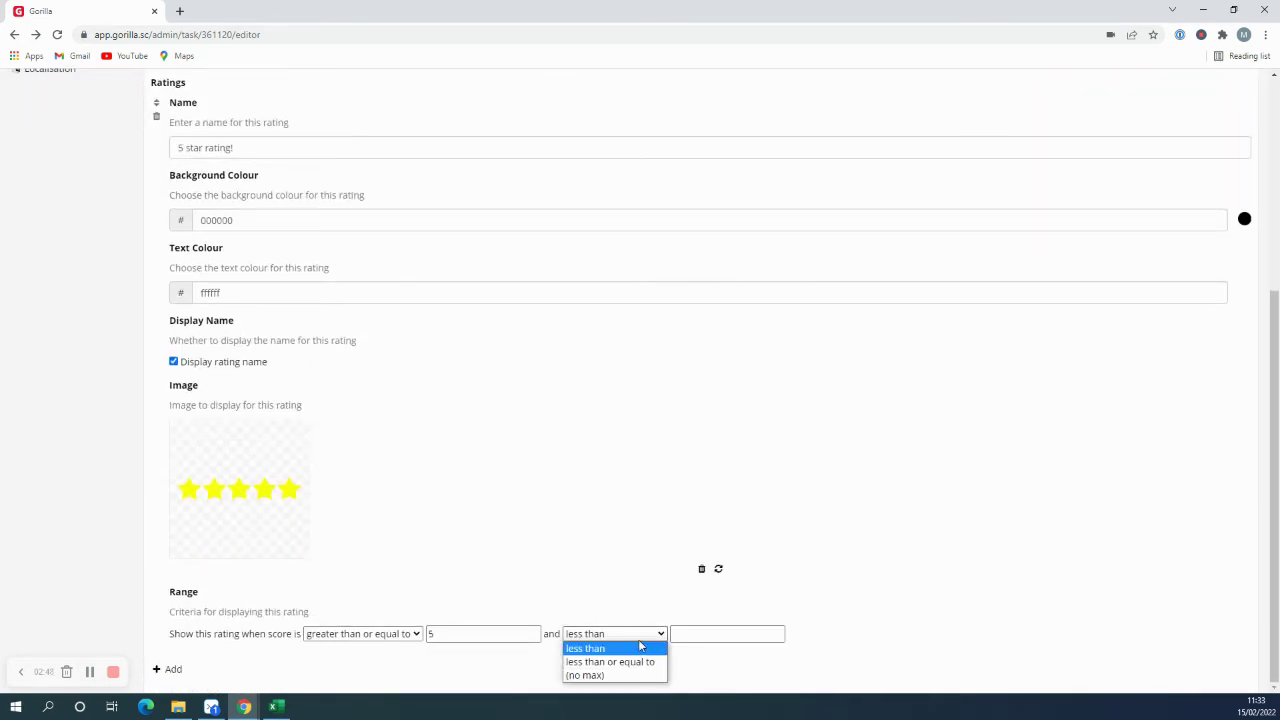
pyautogui.click(620, 674)
pyautogui.click(603, 613)
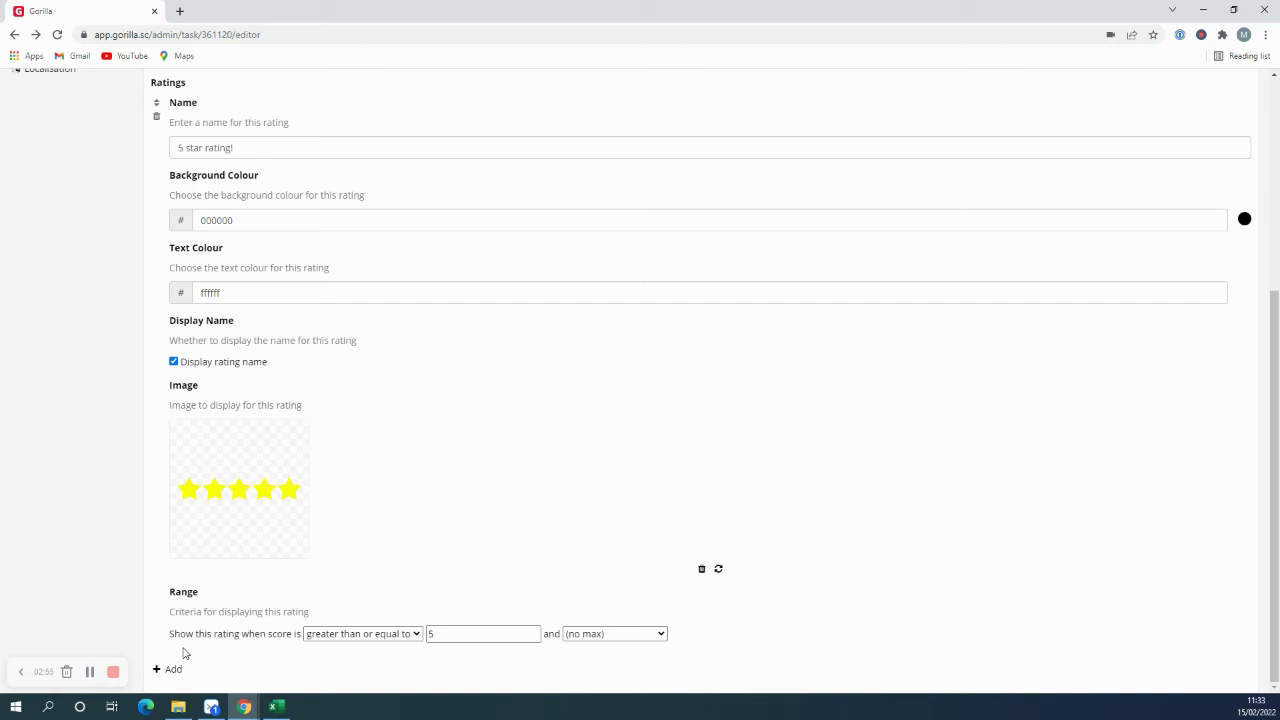
pyautogui.click(89, 672)
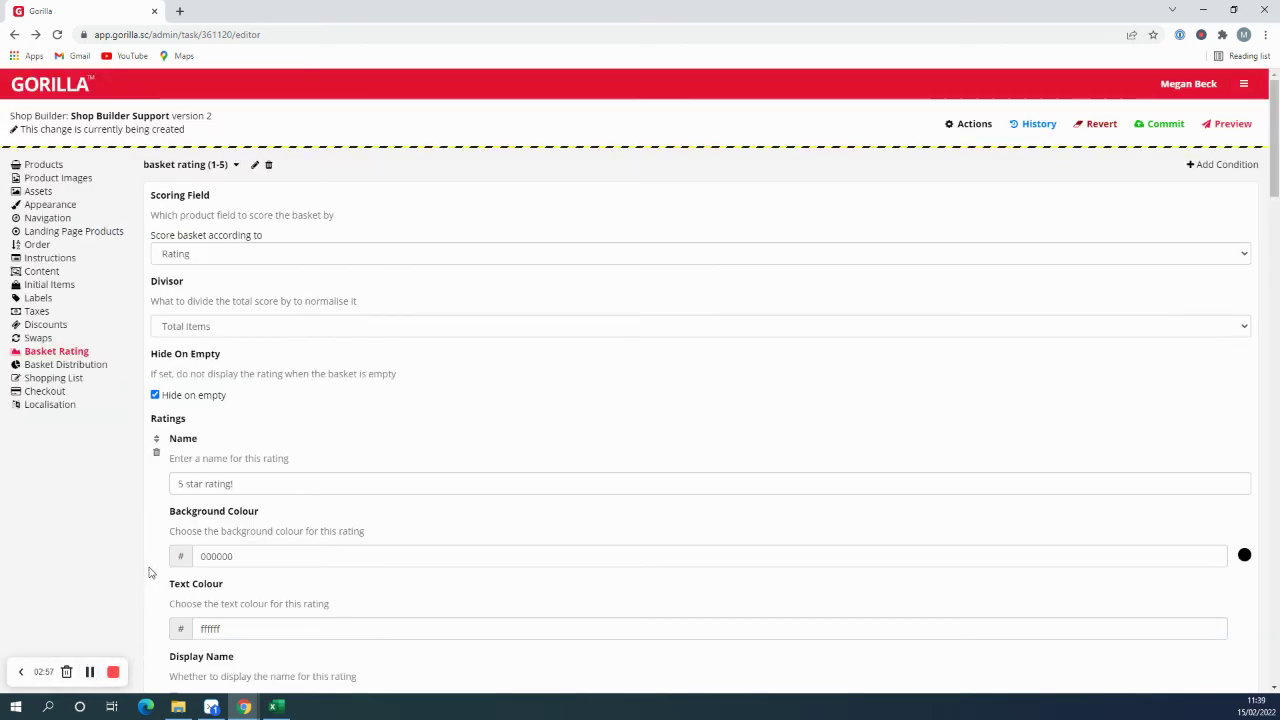
pyautogui.scroll(-6, 343, 529)
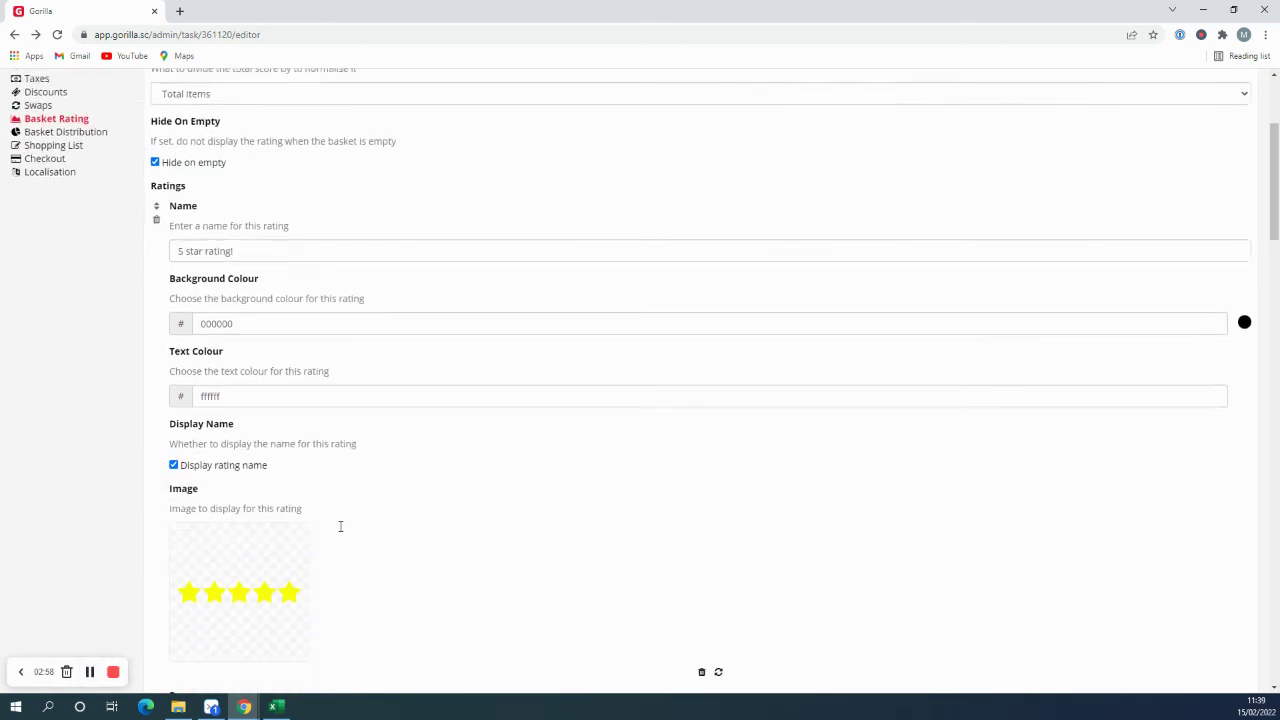
pyautogui.scroll(-4, 355, 535)
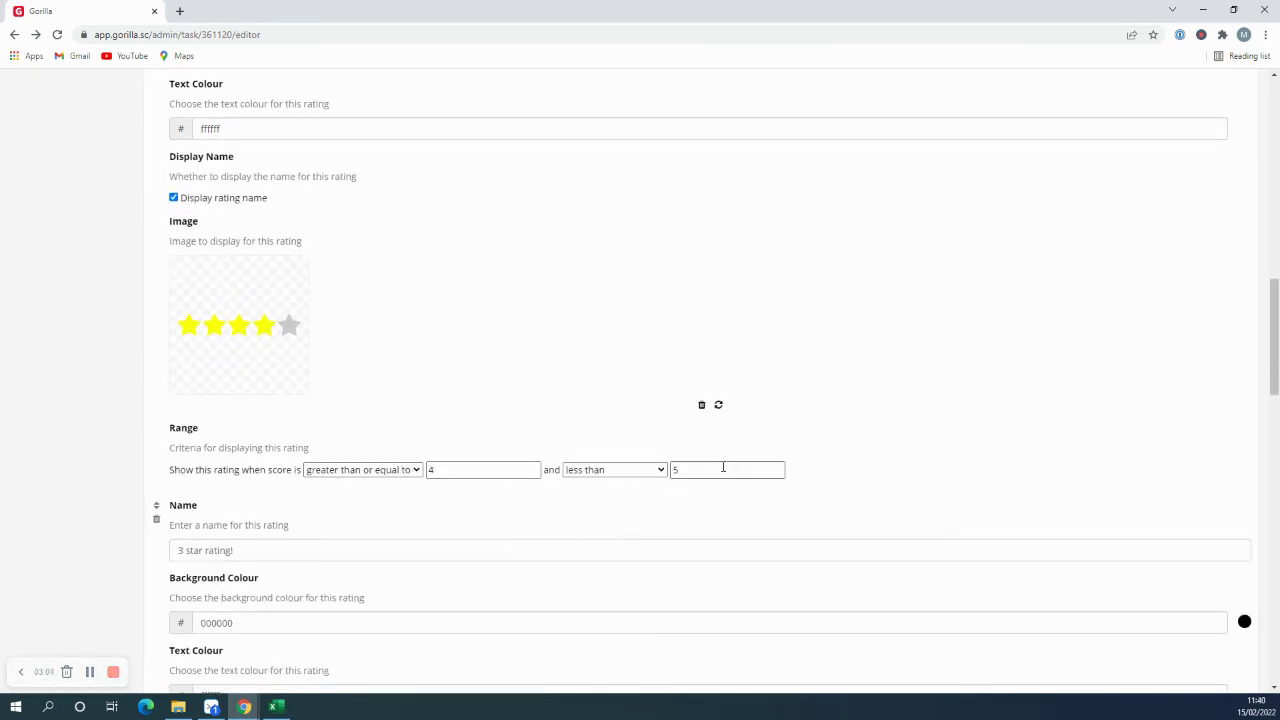
pyautogui.scroll(-1, 395, 487)
pyautogui.scroll(-5, 395, 487)
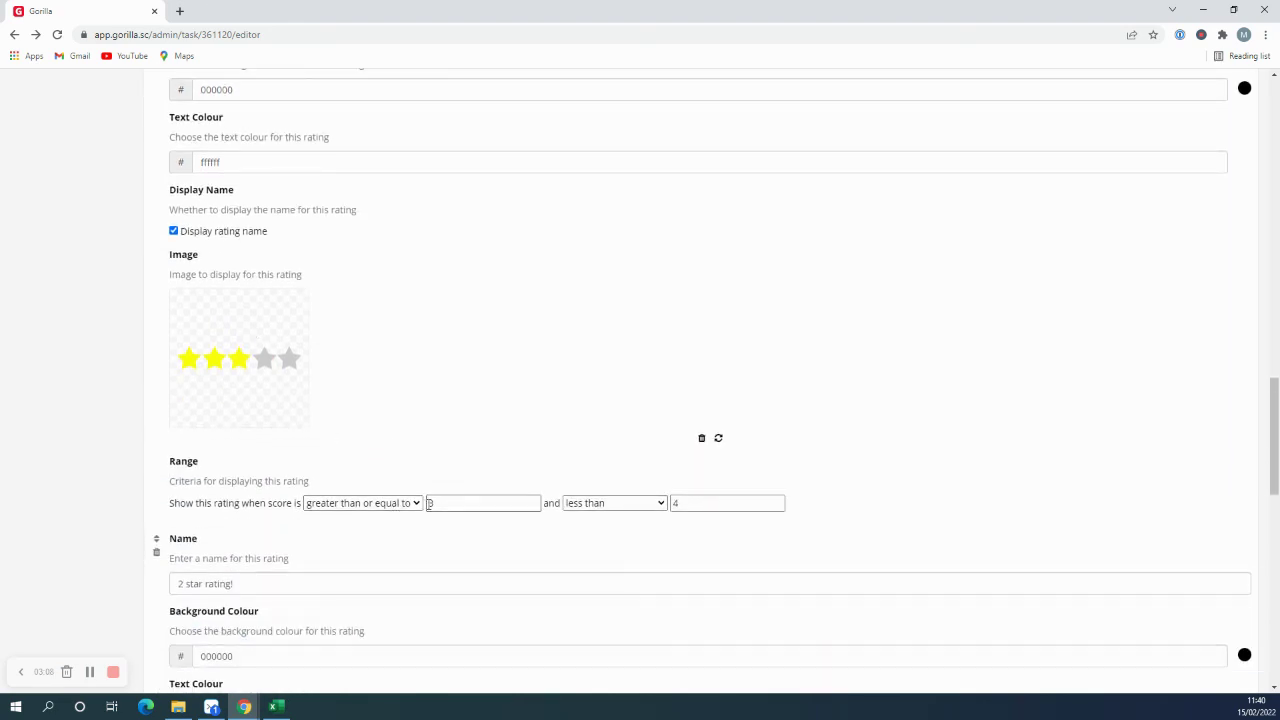
pyautogui.scroll(-6, 561, 513)
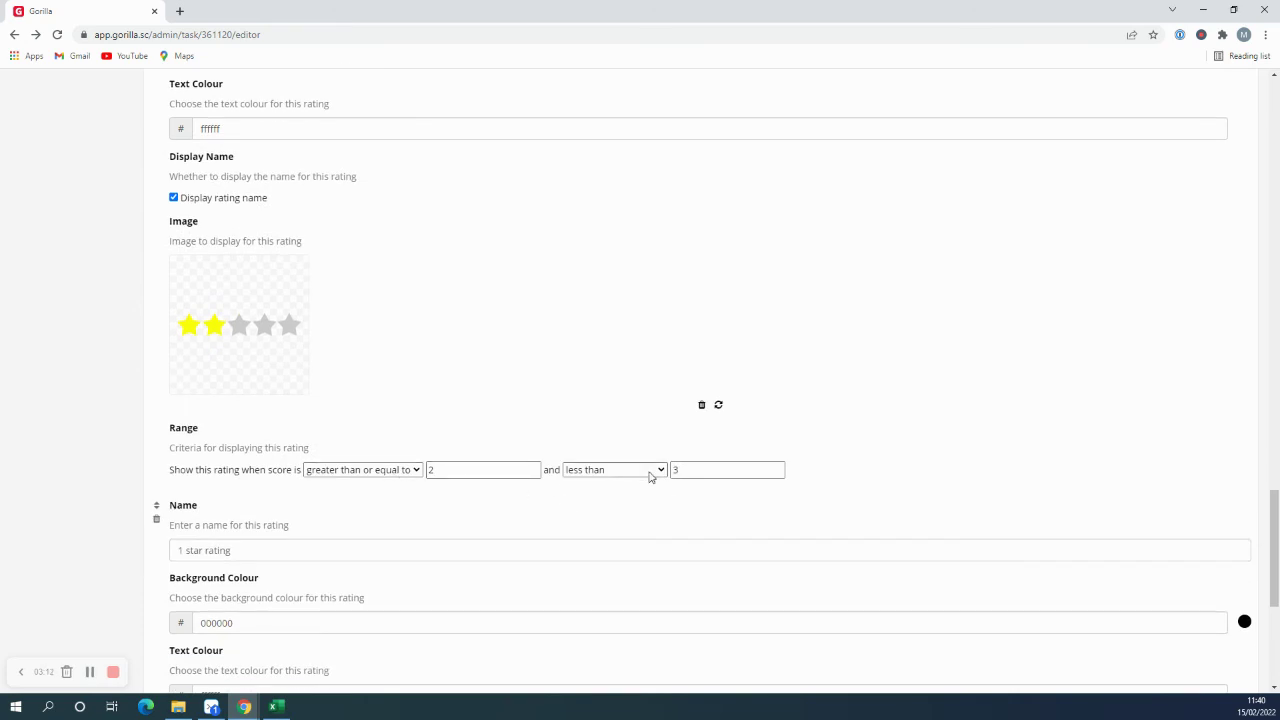
pyautogui.scroll(-3, 646, 534)
pyautogui.scroll(-1, 606, 561)
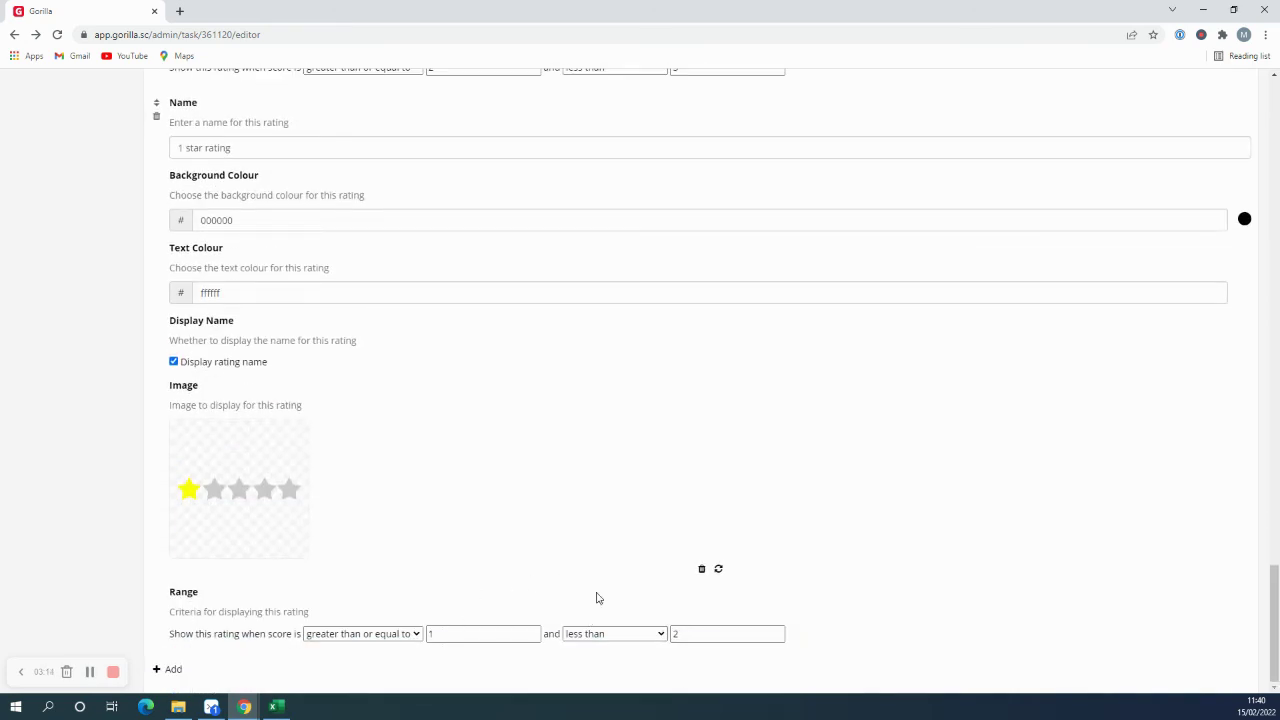
pyautogui.scroll(5, 380, 545)
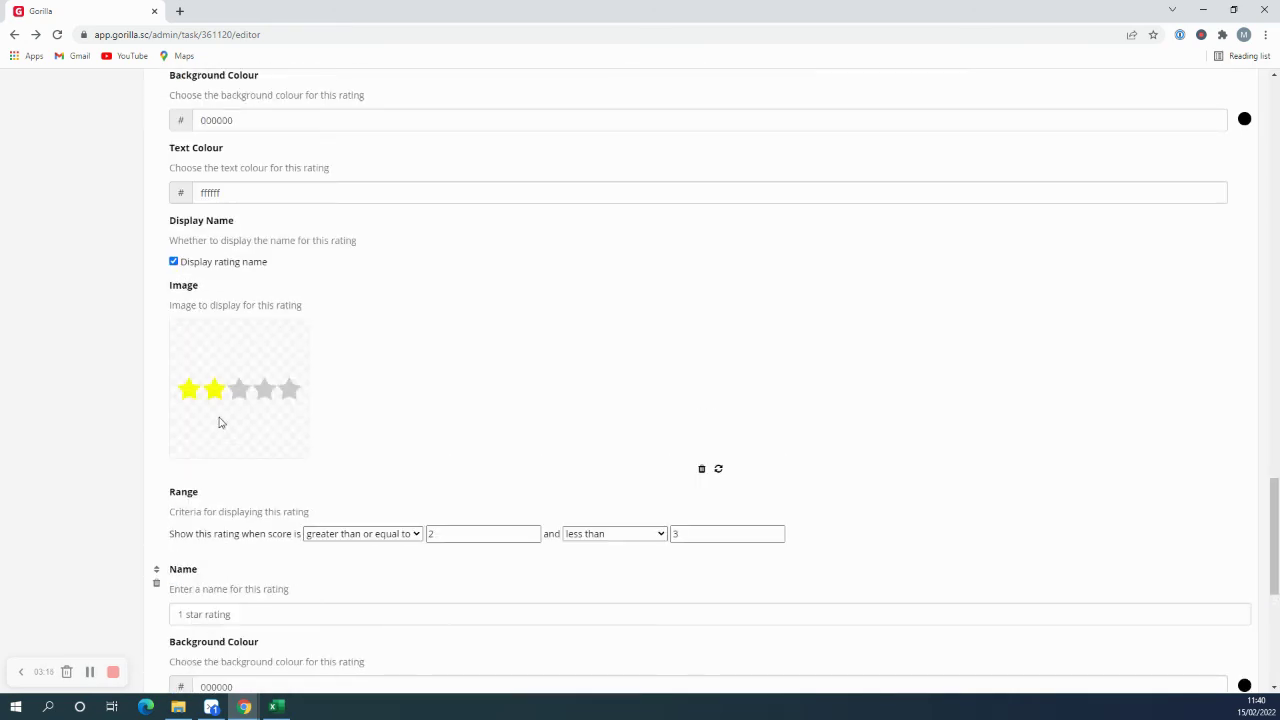
pyautogui.scroll(1, 345, 408)
pyautogui.scroll(-3, 1169, 586)
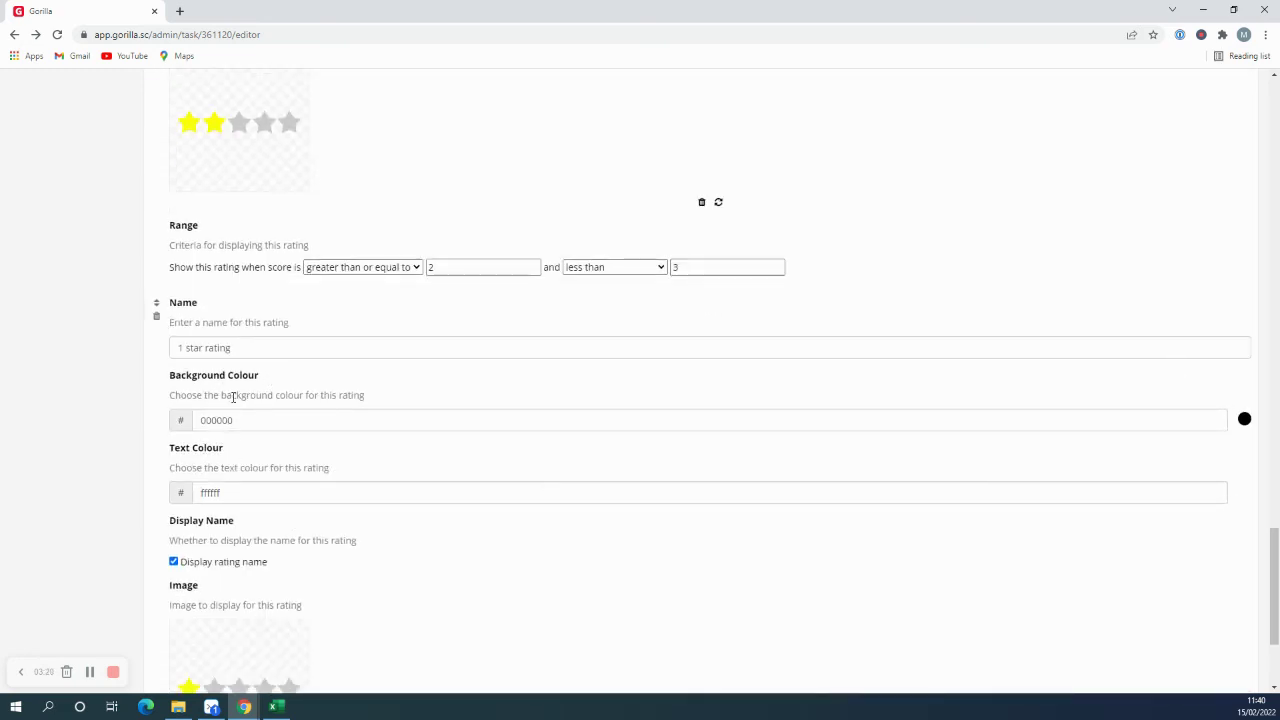
pyautogui.scroll(20, 595, 545)
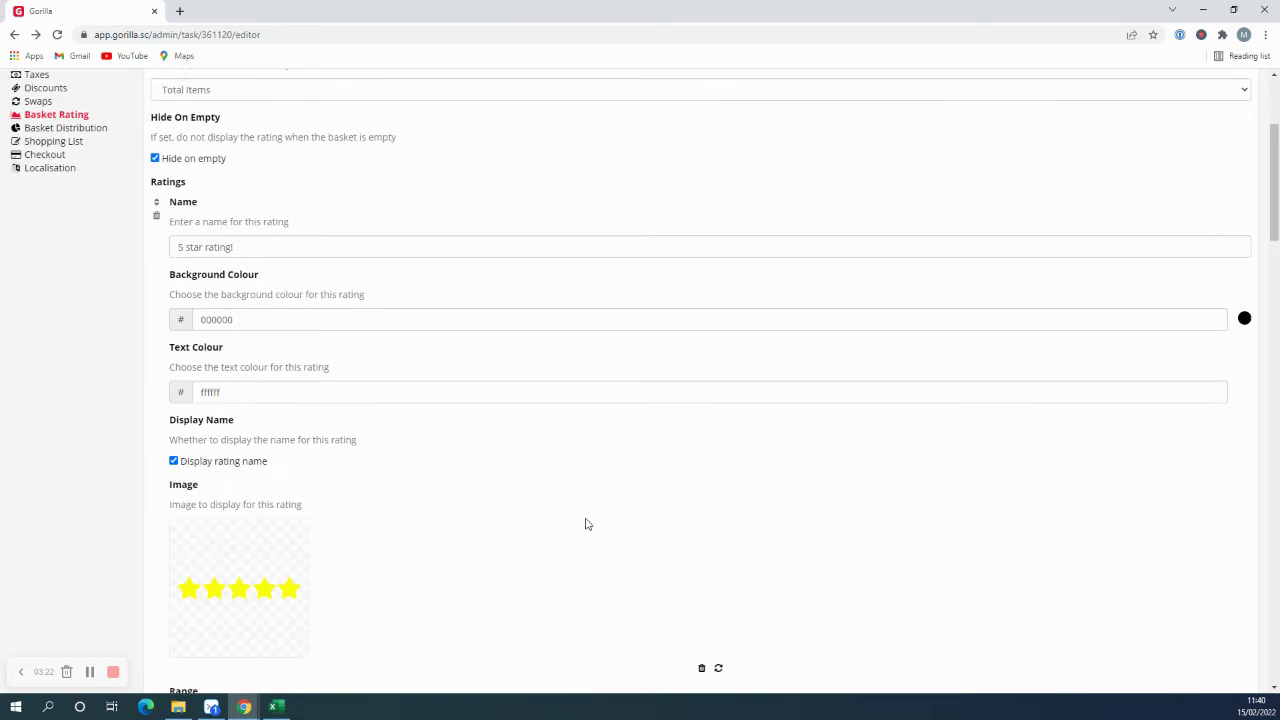
pyautogui.scroll(3, 587, 524)
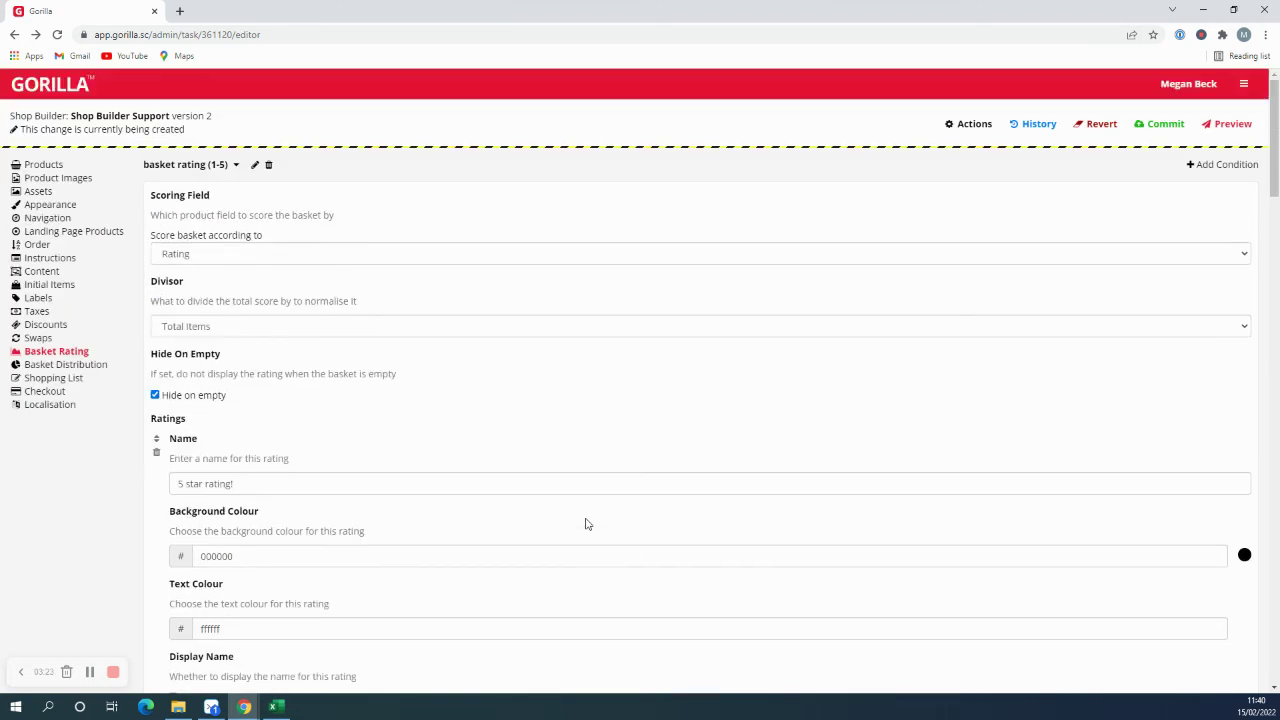
pyautogui.click(1230, 125)
# Preview with basket rating (1-5) and add Sea Salt lentil chips and Lightly Sea Salted popcorn.
pyautogui.click(512, 498)
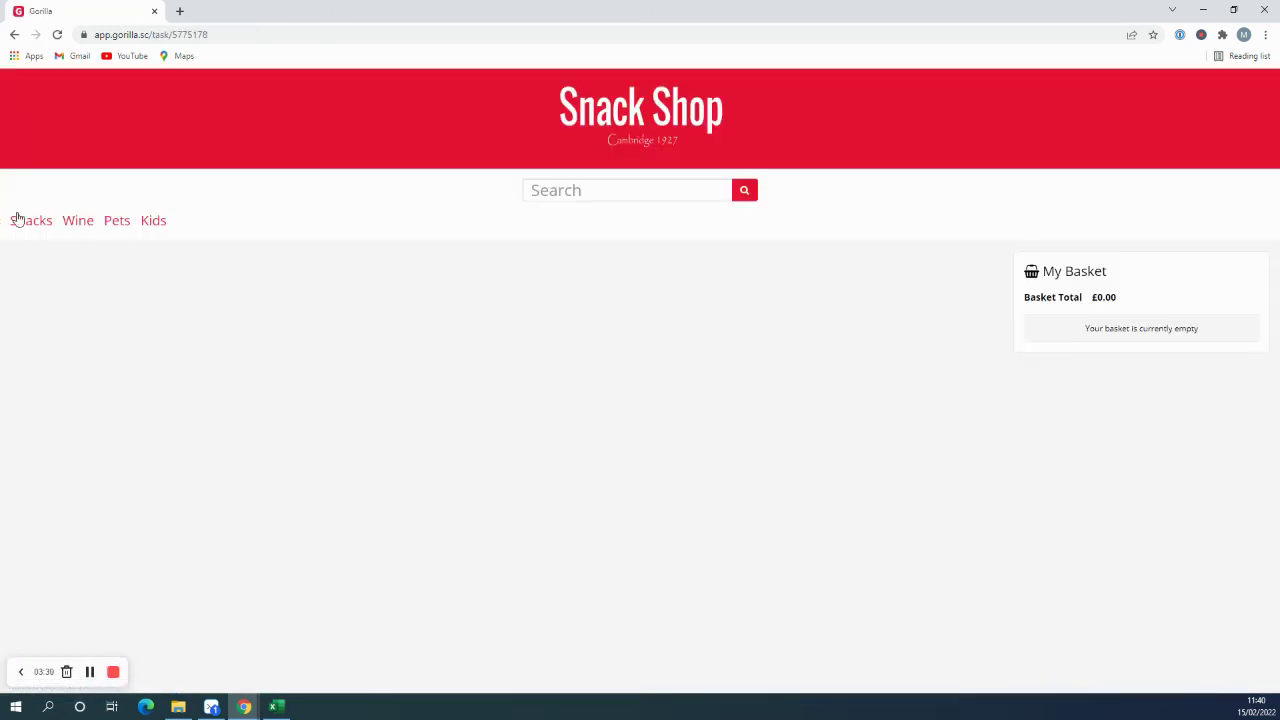
pyautogui.click(33, 223)
pyautogui.click(224, 543)
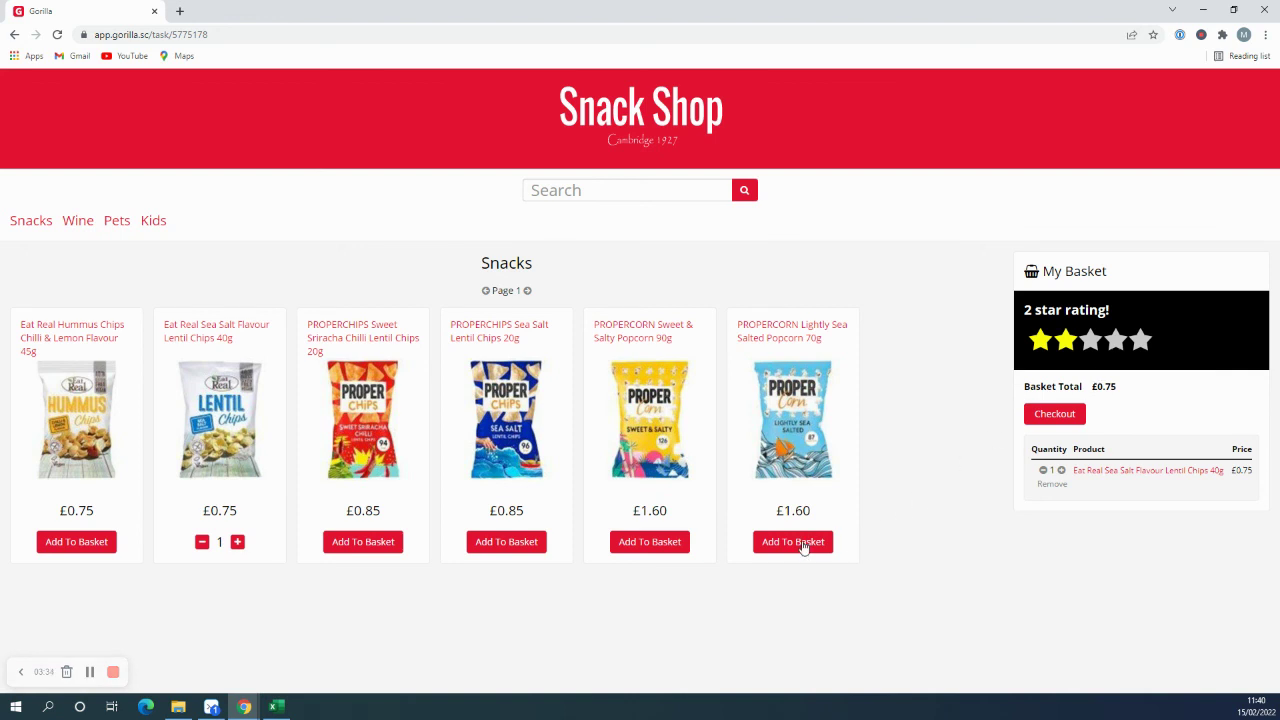
pyautogui.click(801, 543)
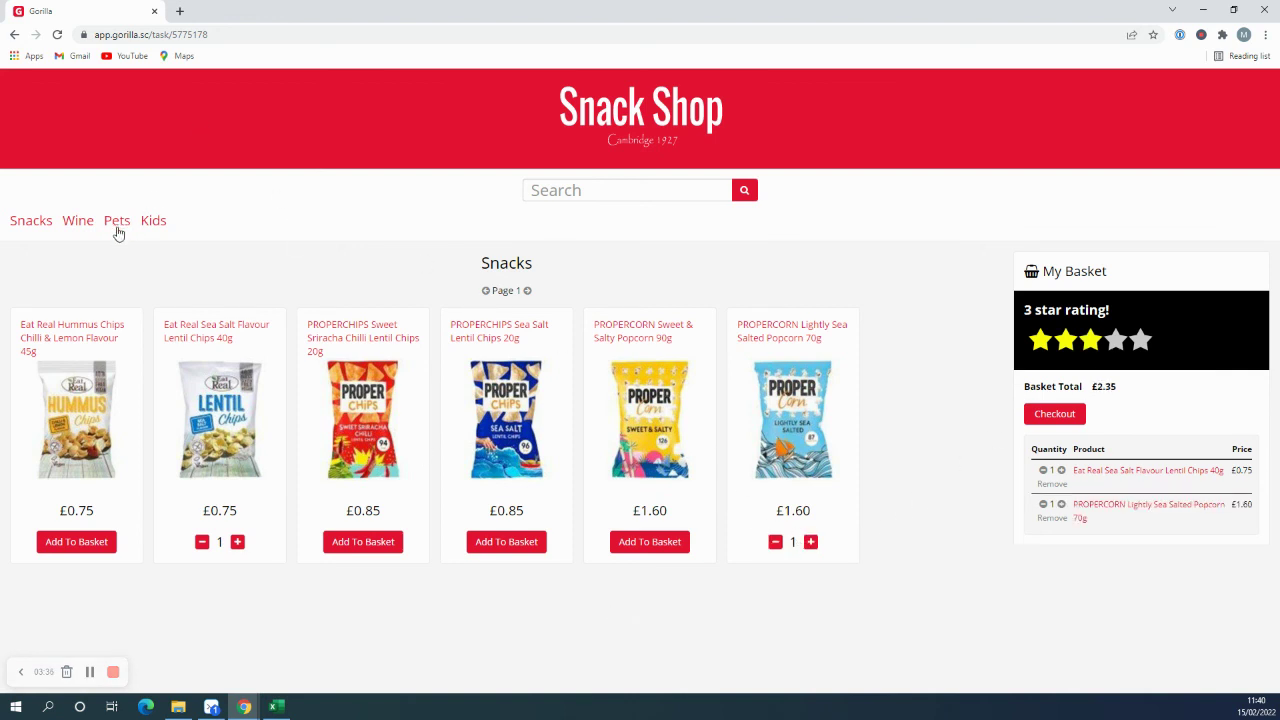
# Add 2 Tall Horse Sauvignon Blanc and 4 Tall Horse Pinotage, reaching 4 stars at £218.35.
pyautogui.click(80, 222)
pyautogui.click(650, 542)
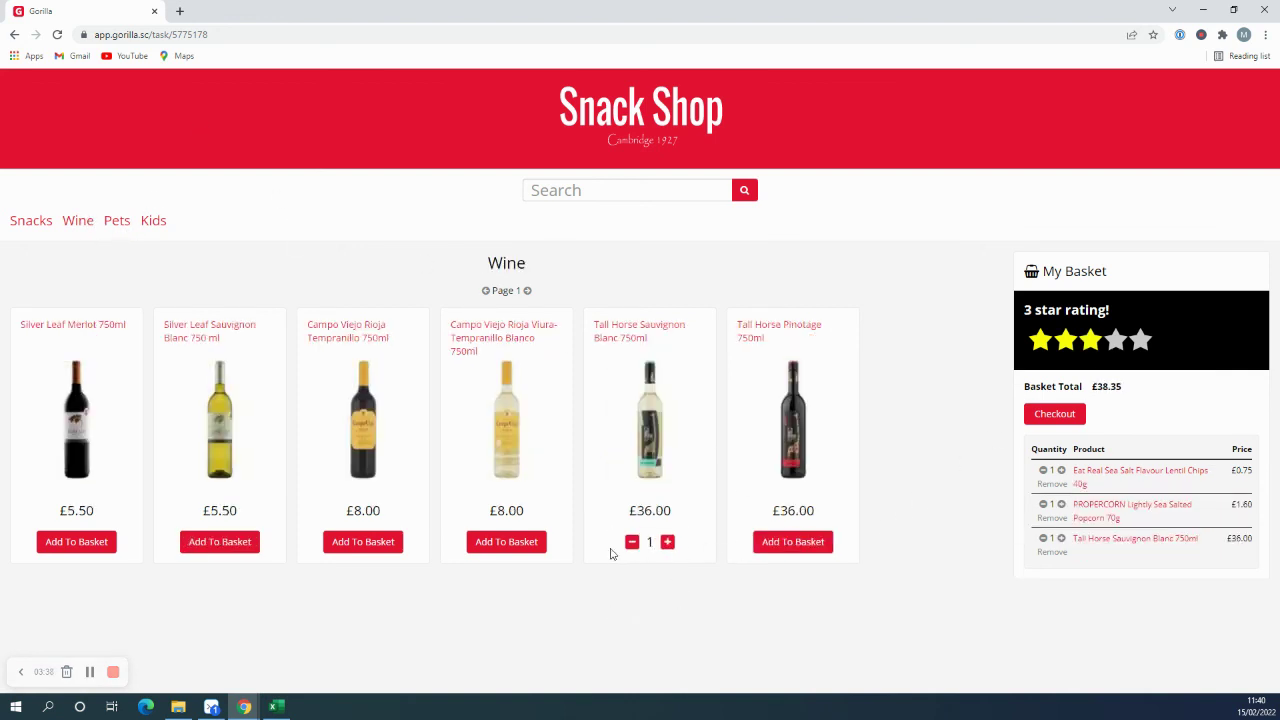
pyautogui.click(668, 542)
pyautogui.click(820, 545)
pyautogui.click(811, 542)
pyautogui.click(811, 542)
pyautogui.click(811, 542)
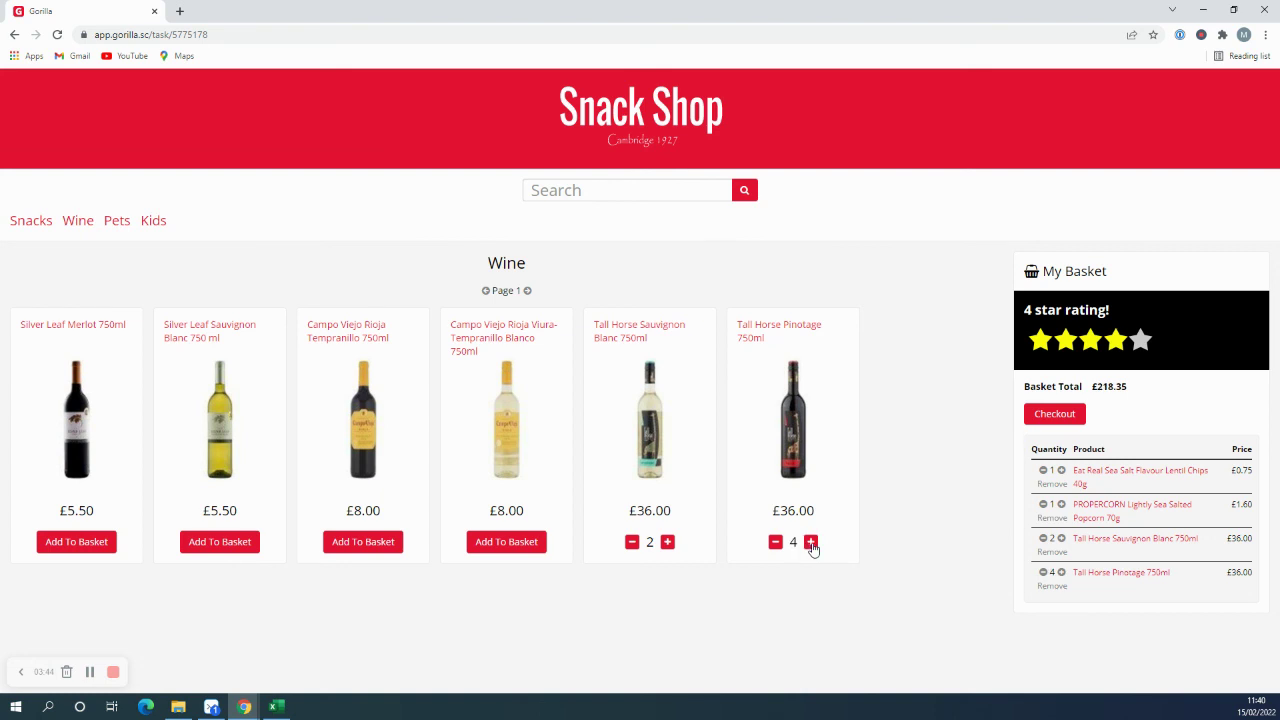